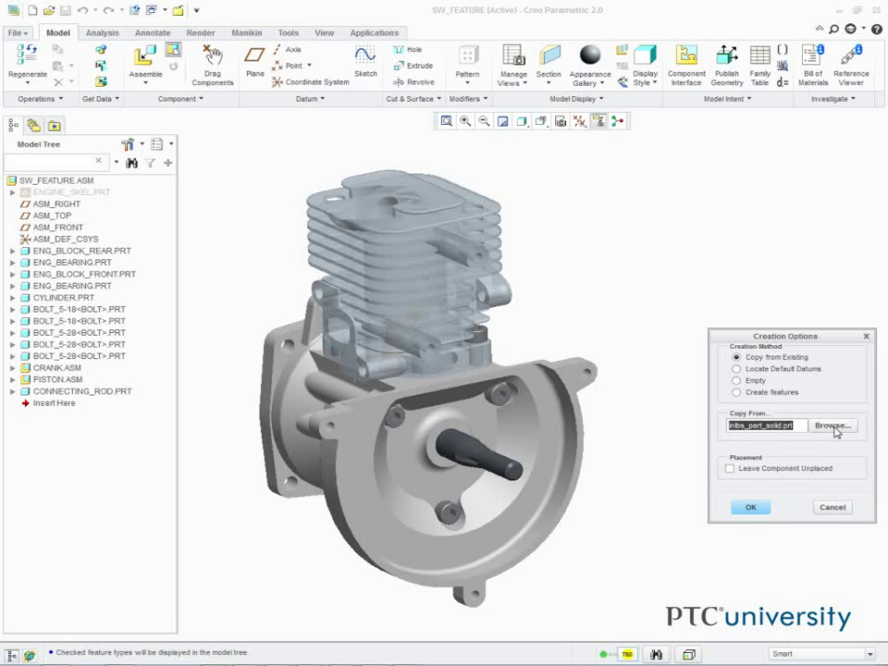
# Create the new part using mm_kg_sec_part.prt as its template.
pyautogui.click(834, 426)
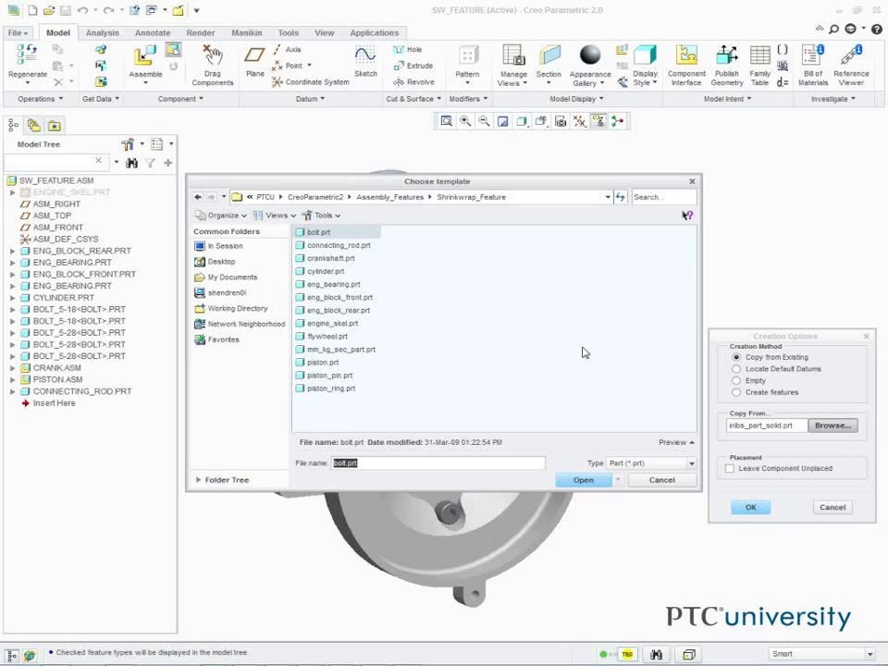
pyautogui.click(339, 353)
pyautogui.doubleClick(340, 359)
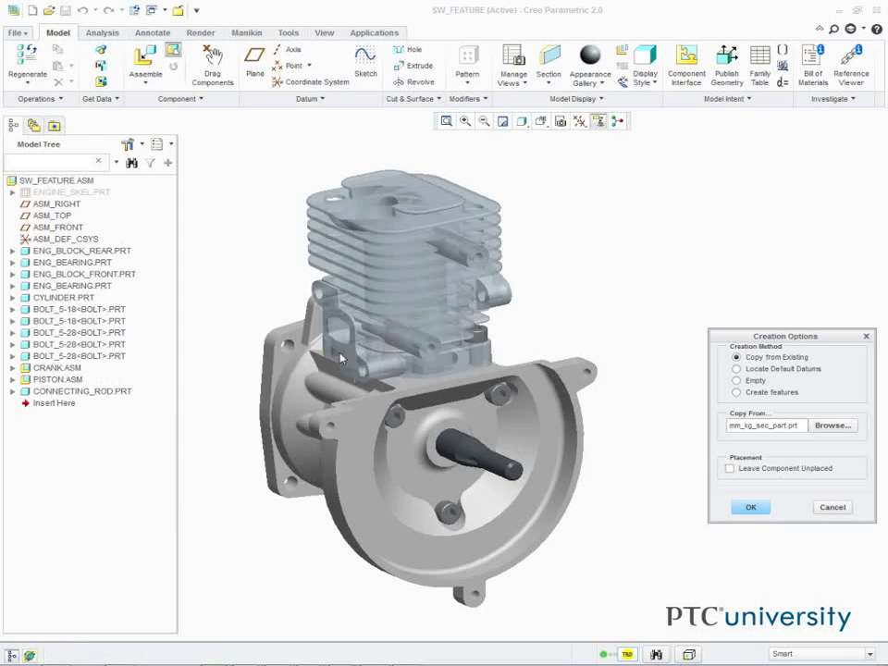
pyautogui.click(751, 507)
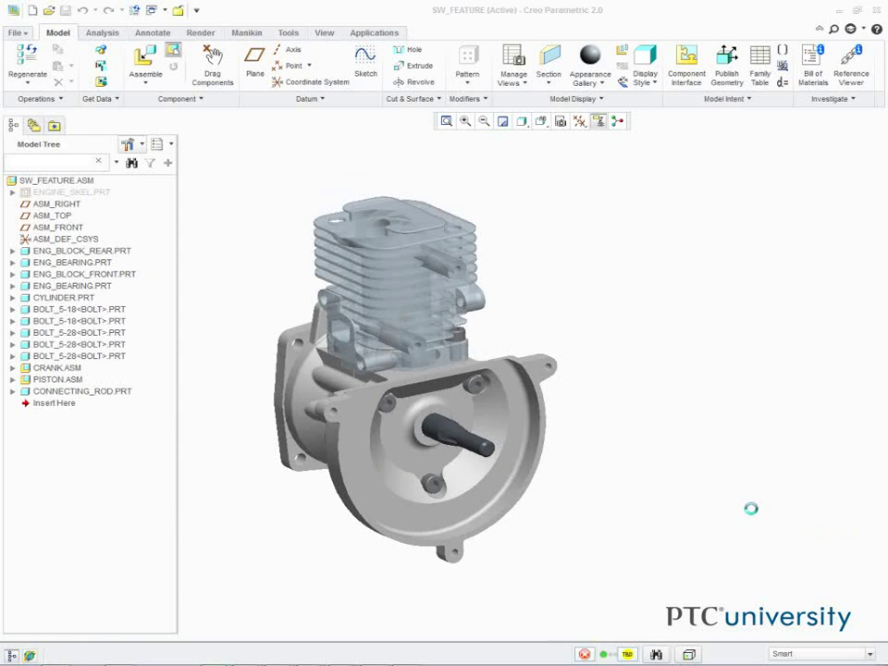
# Fix PRT0001 in the engine assembly with a Default constraint and finish placement.
pyautogui.rightClick(526, 209)
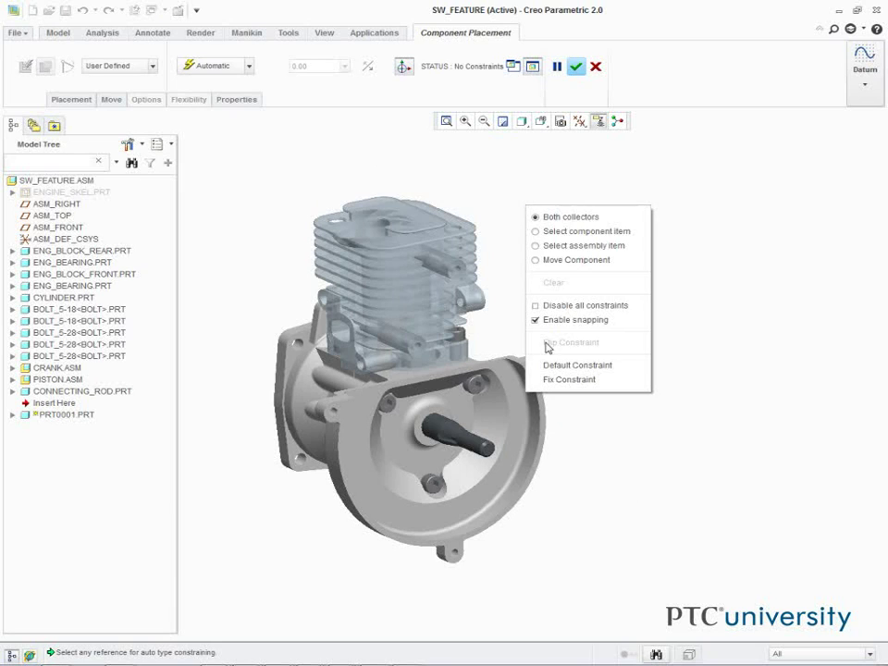
pyautogui.click(555, 369)
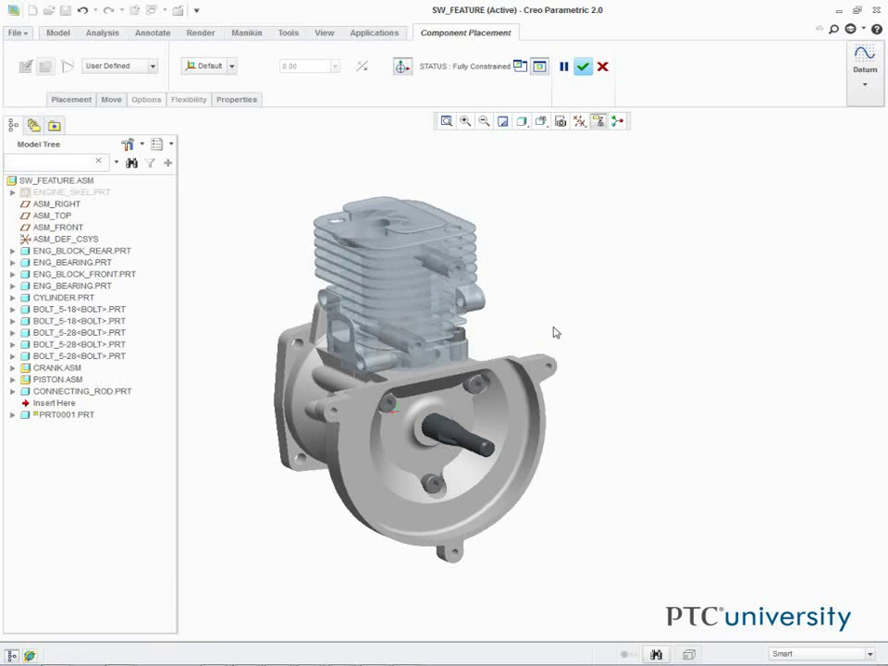
pyautogui.click(583, 67)
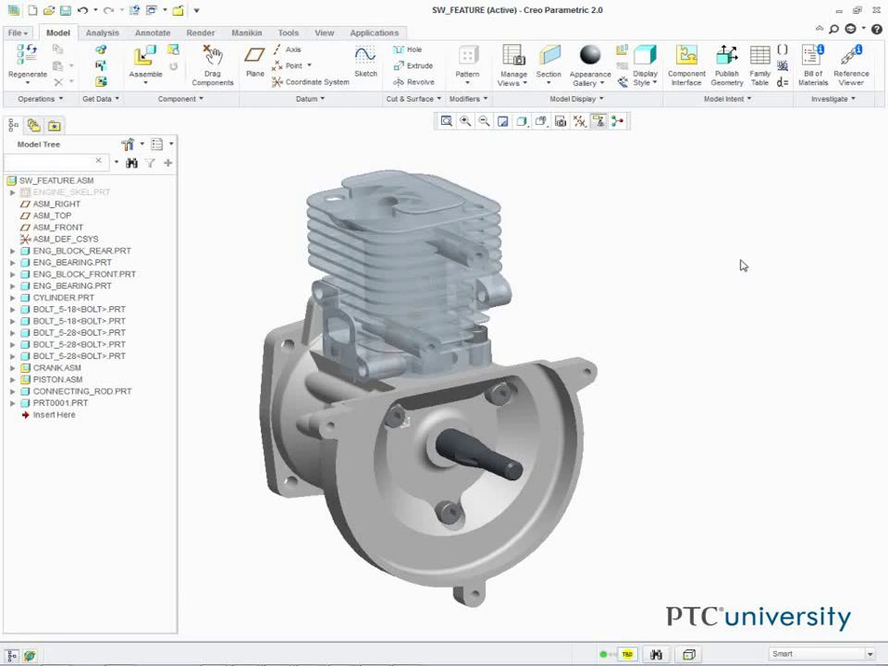
# Activate PRT0001, start a Shrinkwrap feature, and show its Subset component list.
pyautogui.rightClick(73, 406)
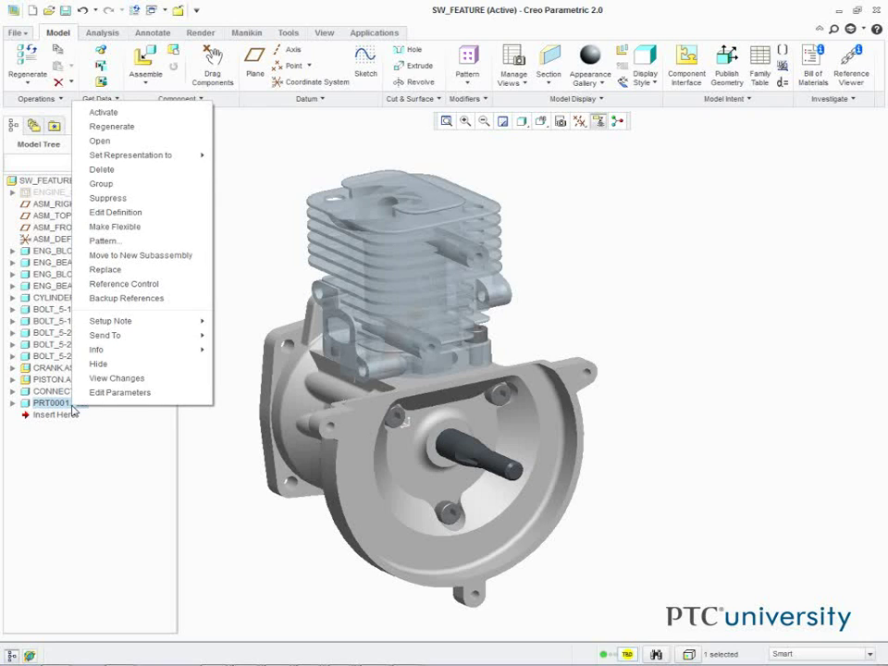
pyautogui.click(102, 112)
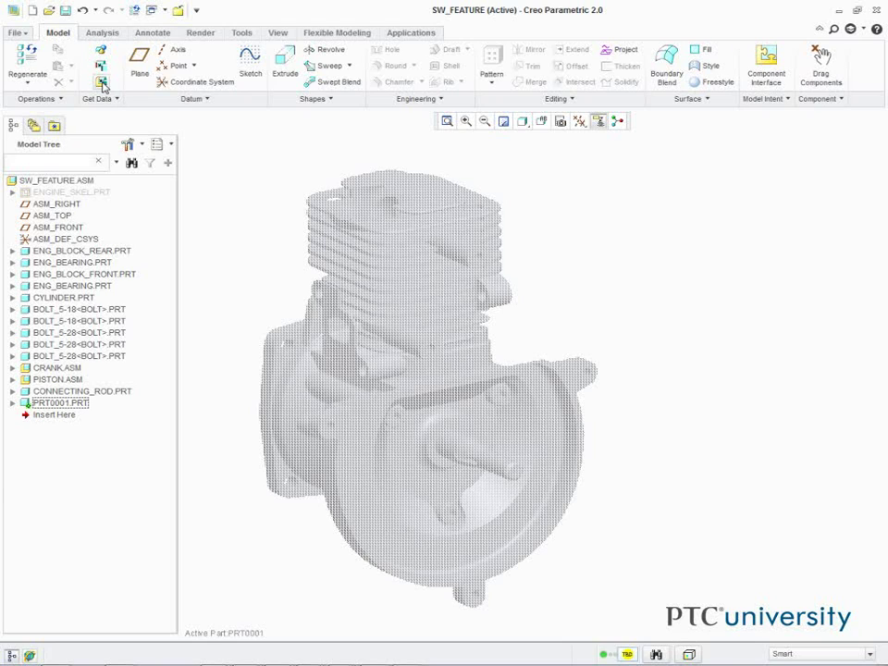
pyautogui.click(102, 83)
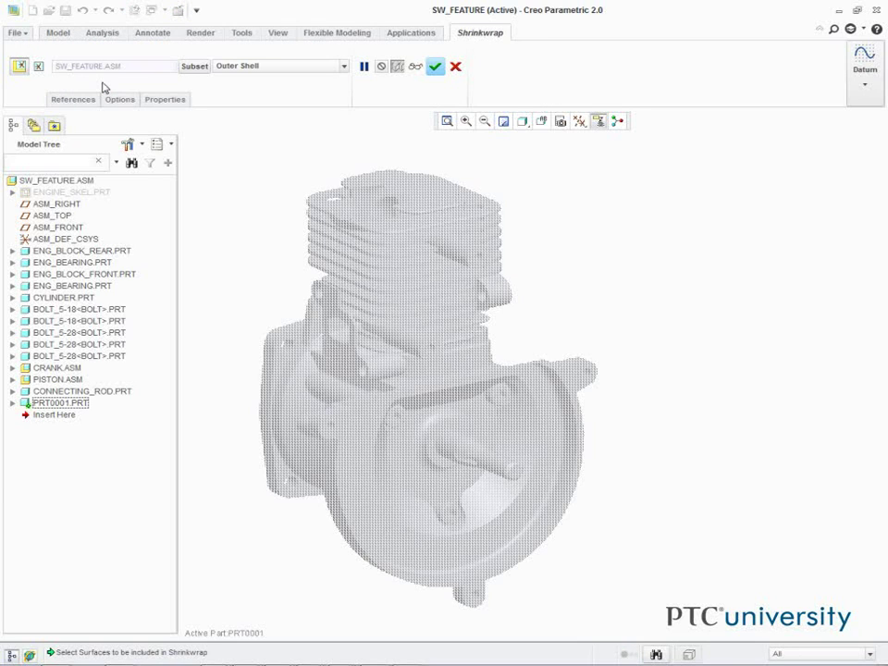
pyautogui.click(195, 67)
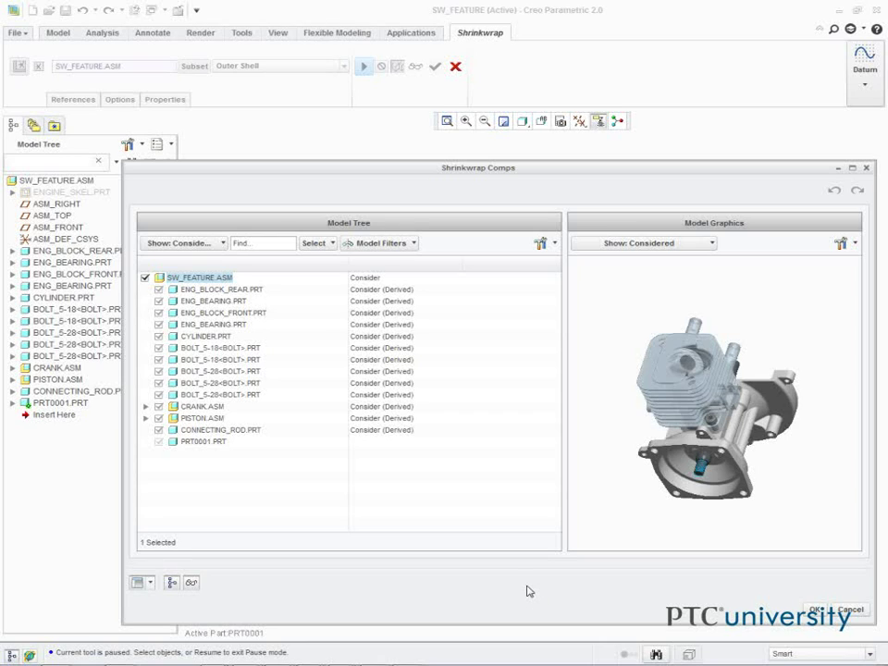
# Ignore the eight components BOLT_5-18 through CONNECTING_ROD.PRT in the shrinkwrap subset.
pyautogui.click(220, 350)
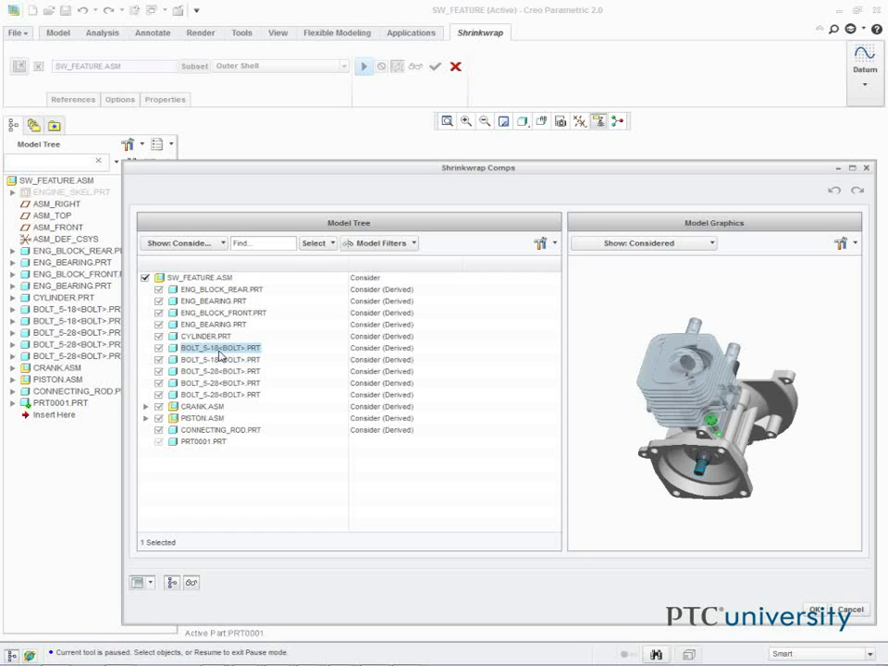
pyautogui.keyDown('shift'); pyautogui.click(222, 431); pyautogui.keyUp('shift')
pyautogui.rightClick(222, 431)
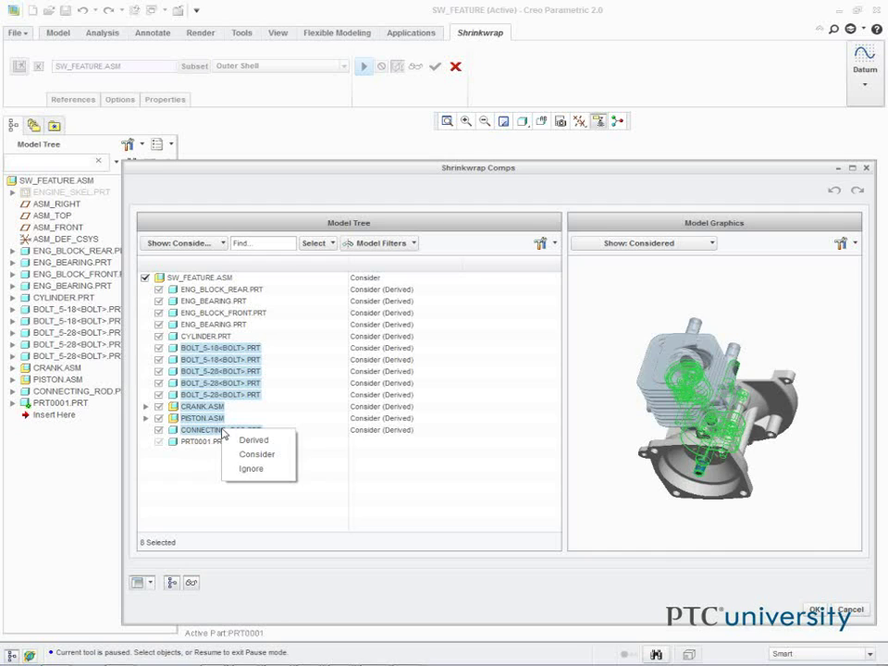
pyautogui.click(251, 468)
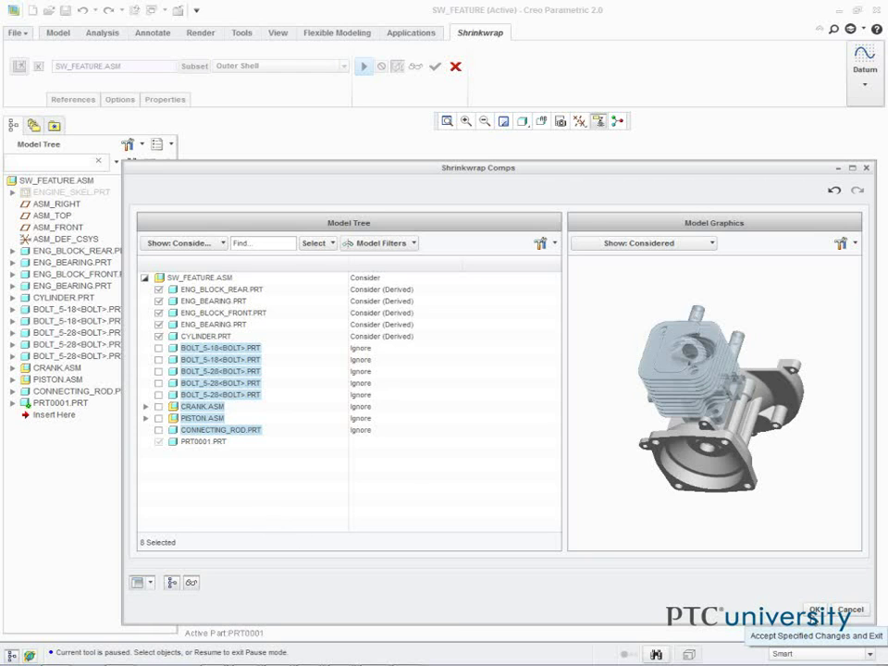
pyautogui.click(812, 613)
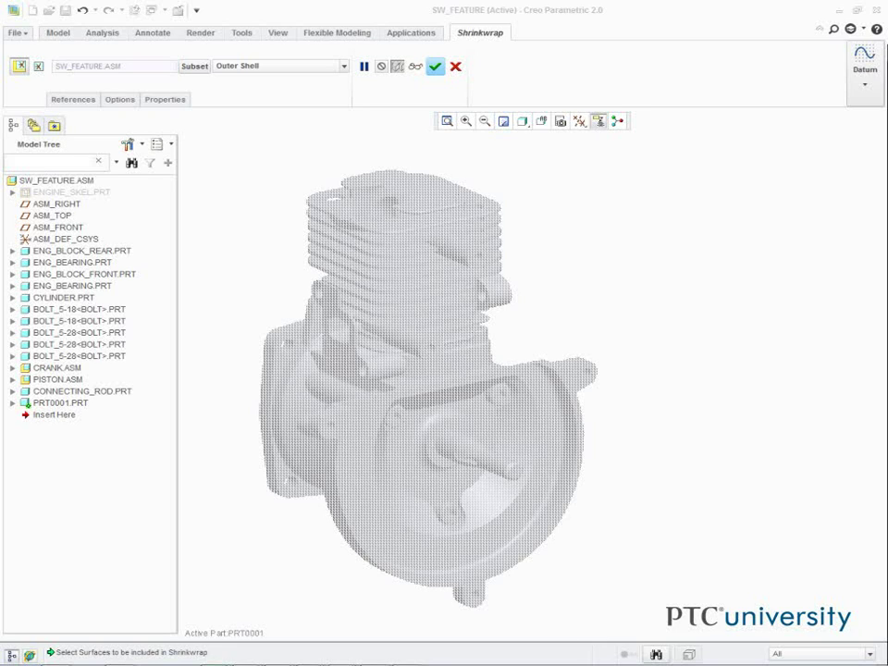
# Review the shrinkwrap References and Options panels on the dashboard.
pyautogui.click(71, 99)
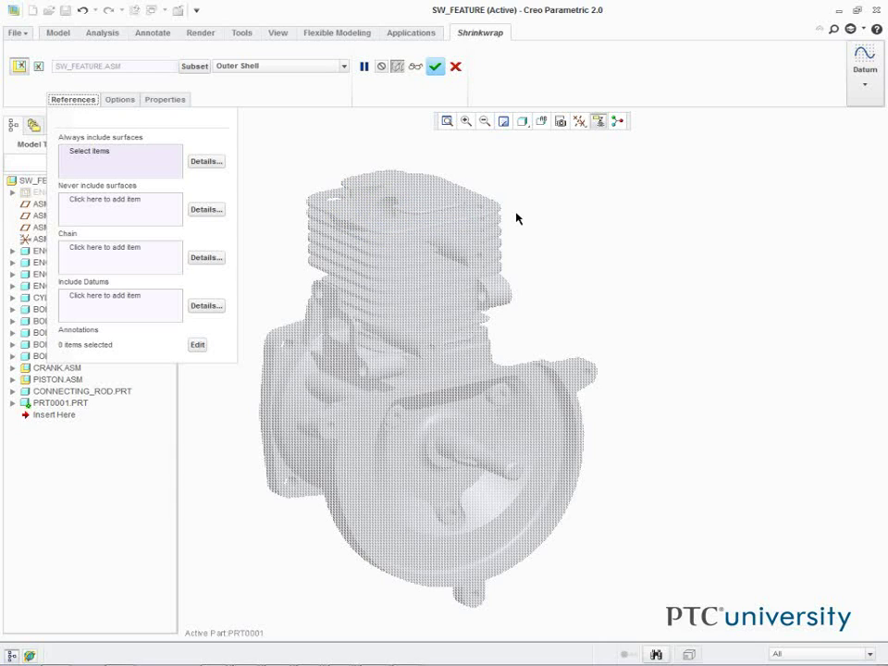
pyautogui.click(128, 101)
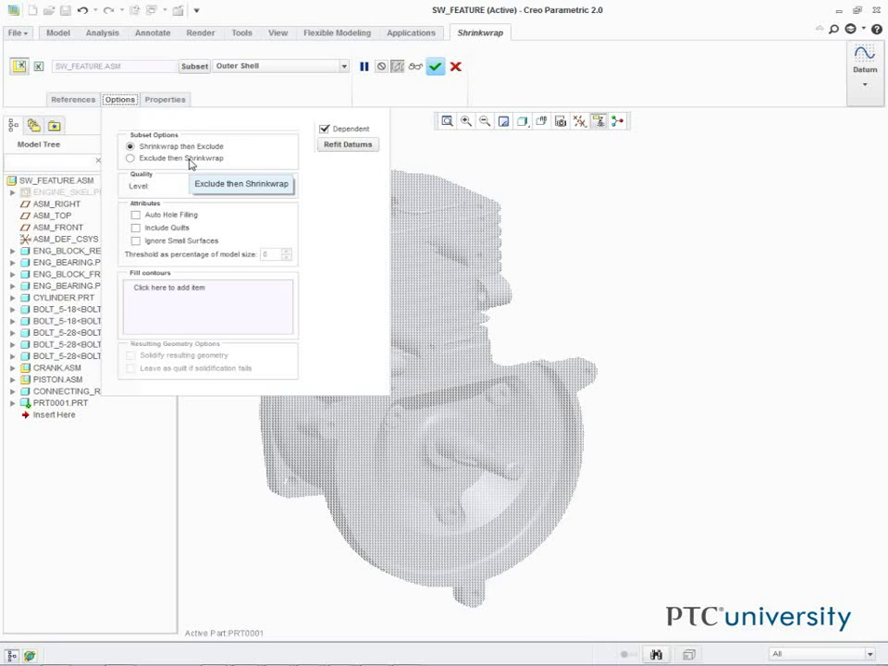
# Set the shrinkwrap to Exclude then Shrinkwrap at quality level 5.
pyautogui.click(189, 161)
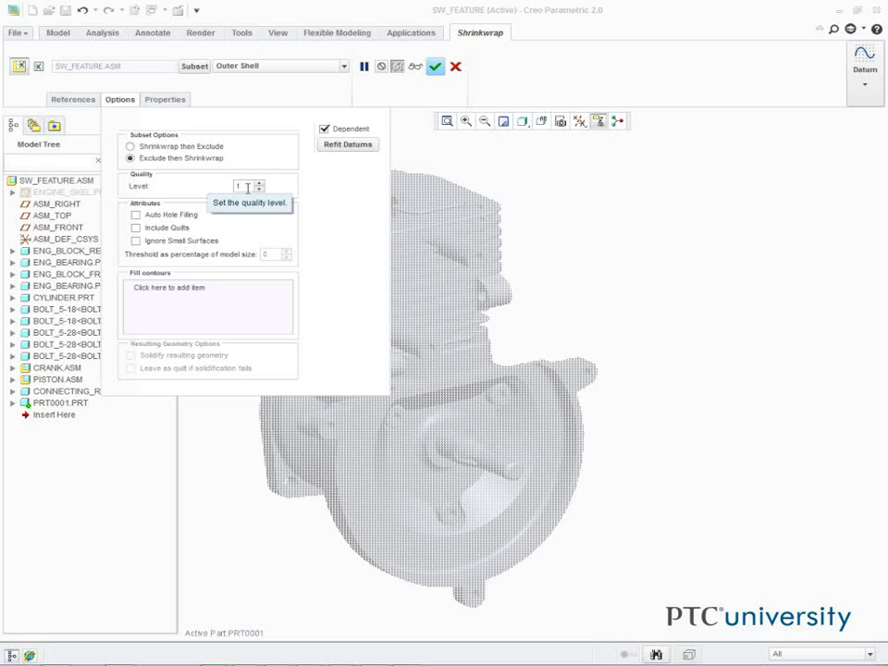
pyautogui.write('5')
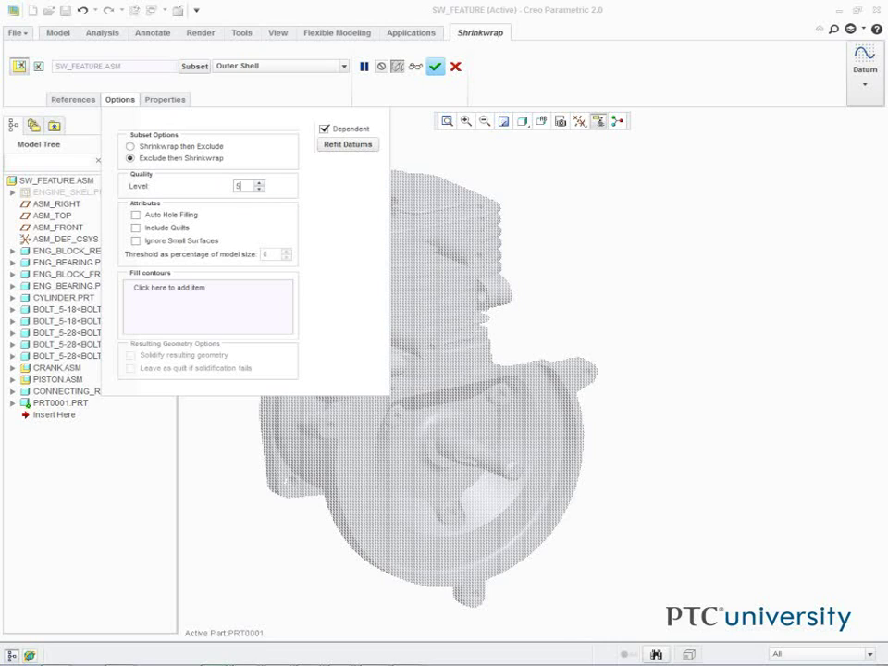
pyautogui.press('Return')
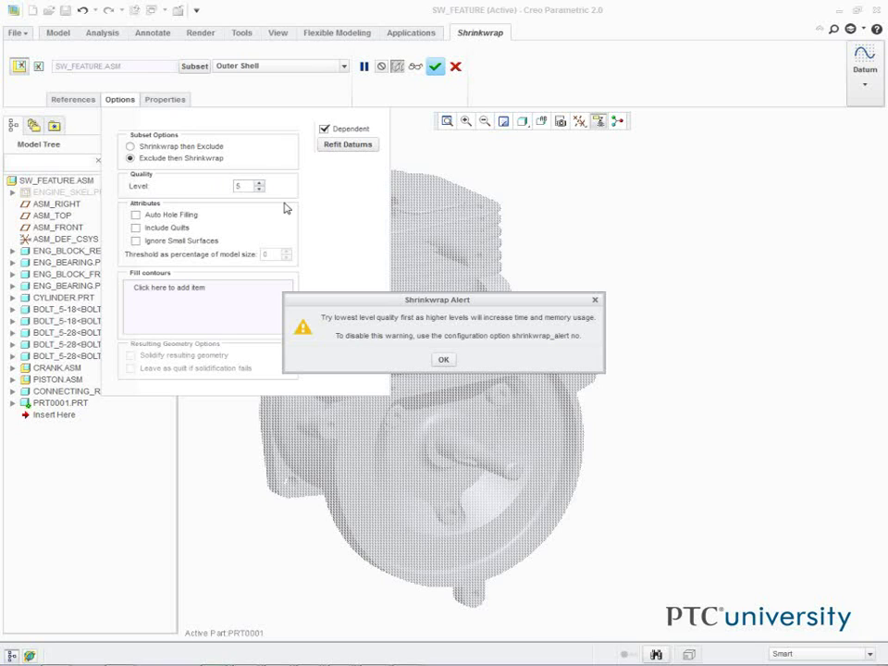
pyautogui.click(441, 367)
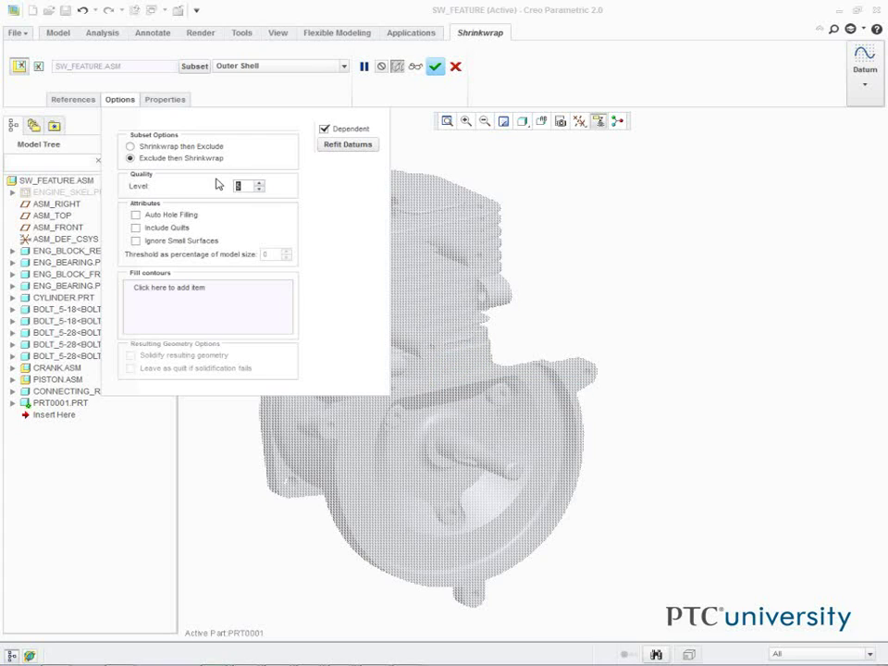
# Enable Auto Hole Filling and Ignore Small Surfaces at 2%, and create the shrinkwrap.
pyautogui.click(142, 219)
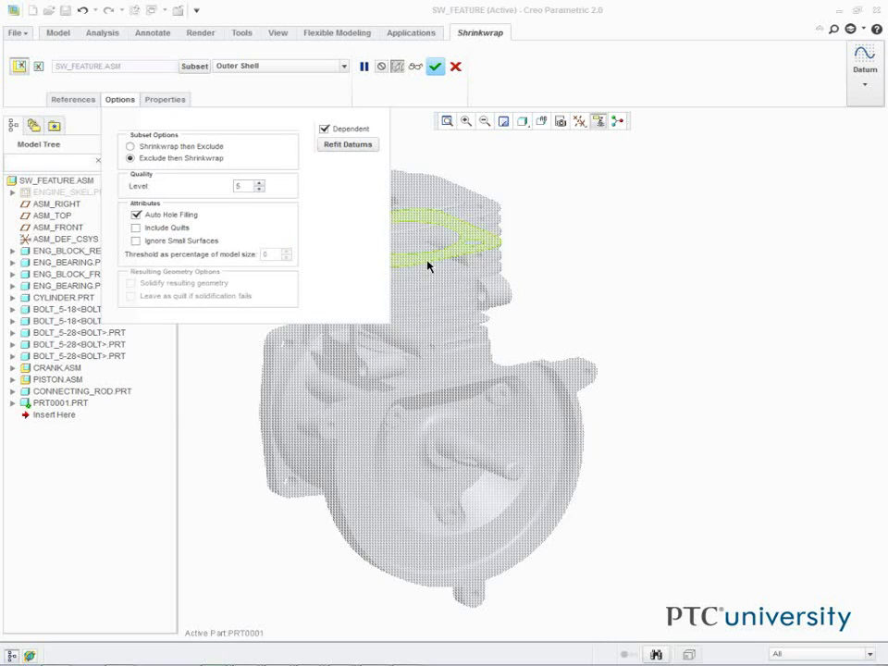
pyautogui.click(162, 244)
pyautogui.click(268, 254)
pyautogui.write('2')
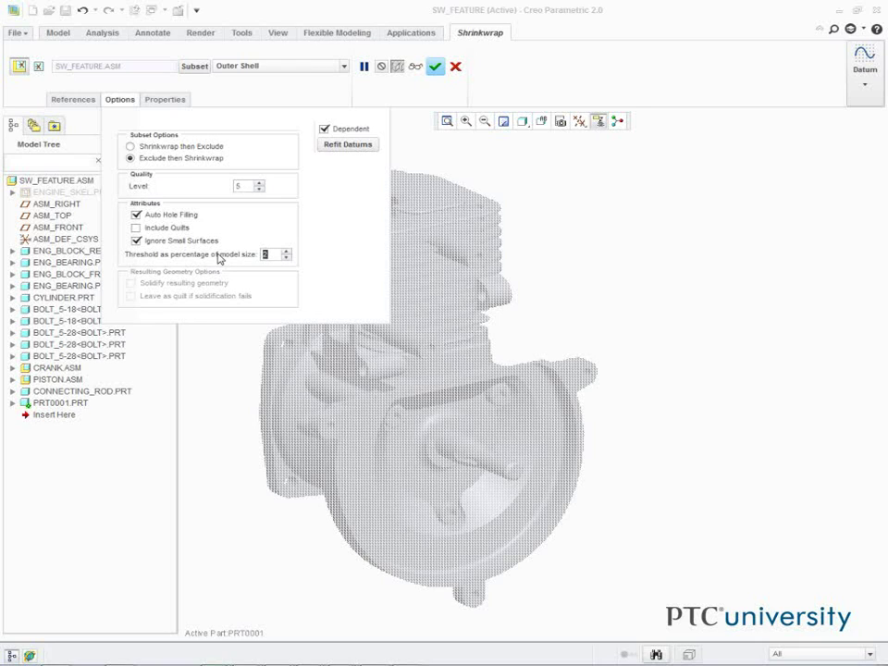
pyautogui.click(435, 66)
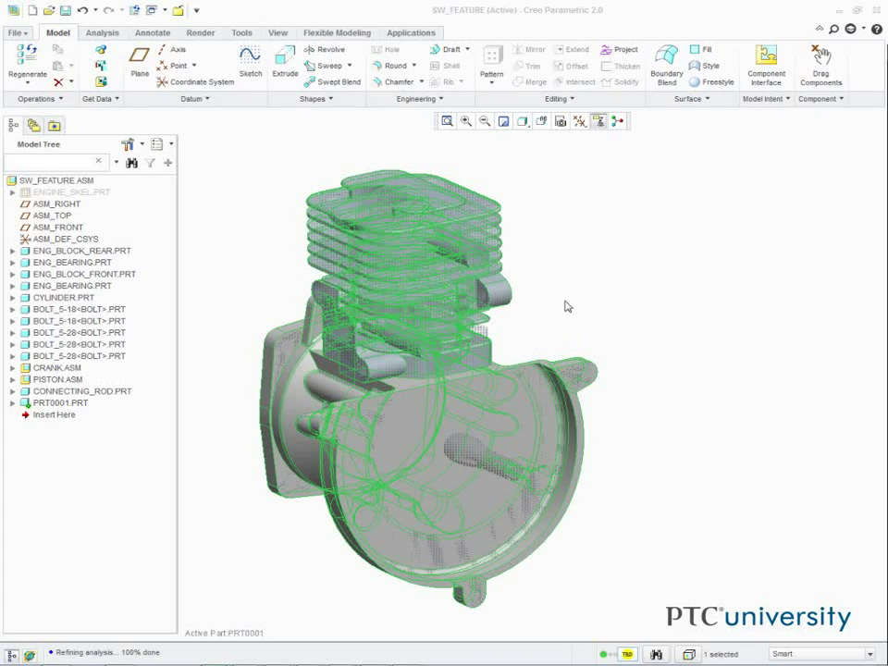
# Open PRT0001 in its own window and display it as Wireframe.
pyautogui.rightClick(55, 405)
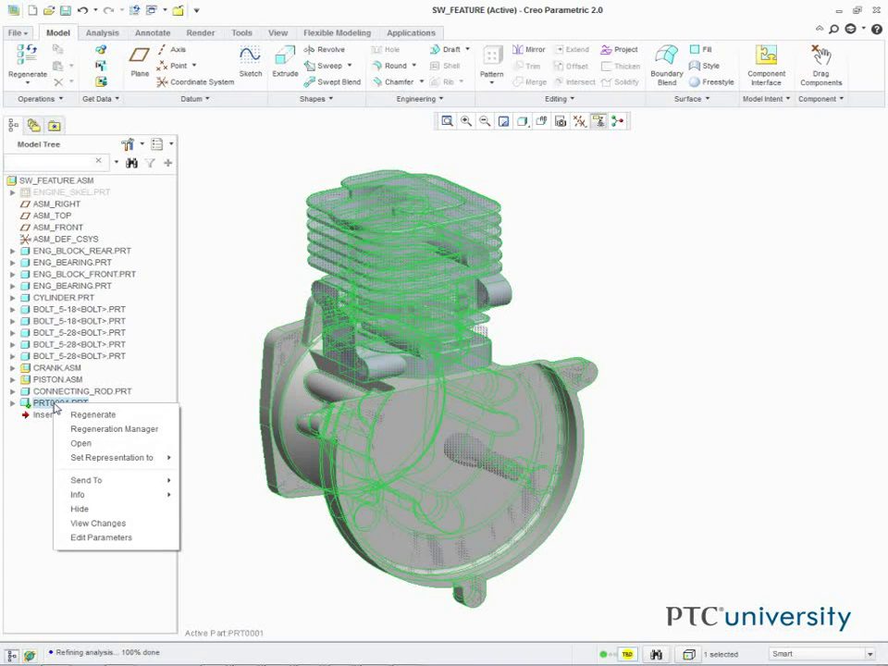
pyautogui.click(81, 446)
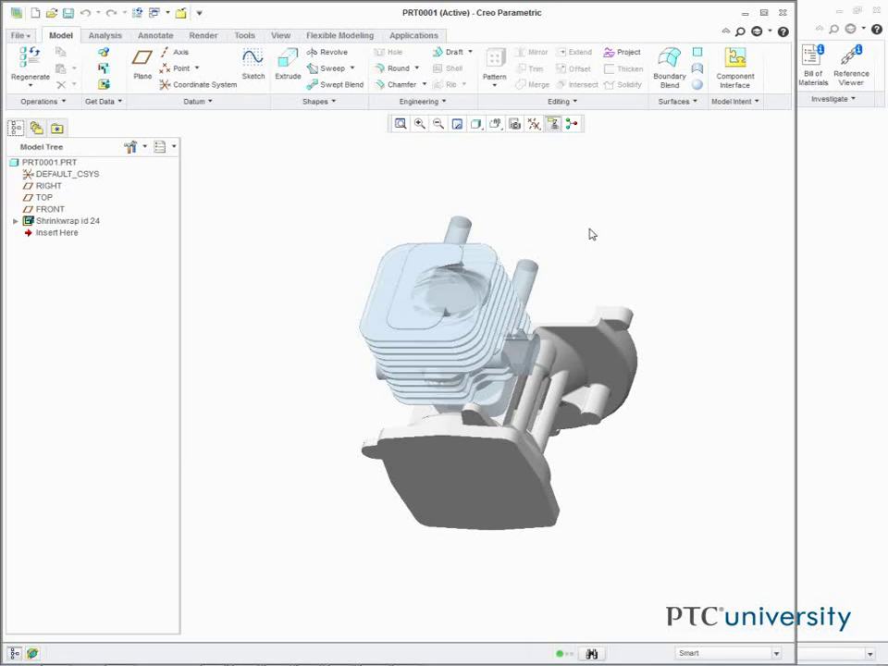
pyautogui.click(477, 130)
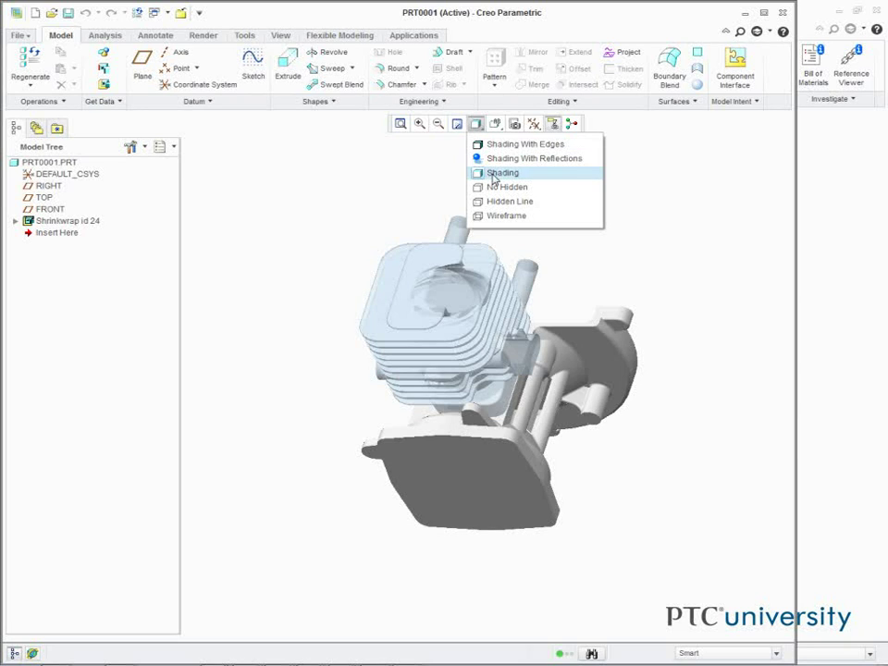
pyautogui.click(499, 216)
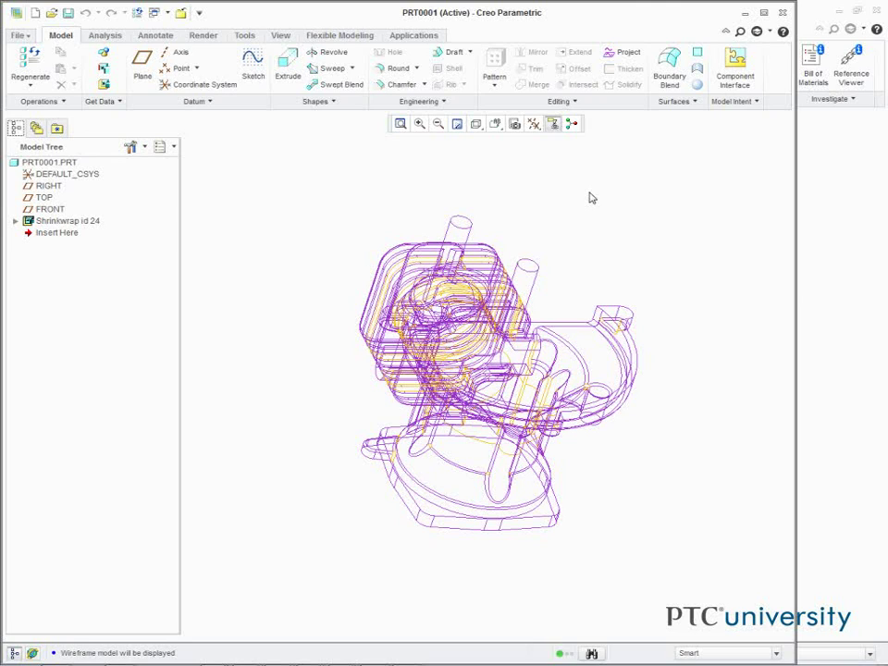
# Delete Shrinkwrap id 24, restore shaded display, and close the PRT0001 window.
pyautogui.rightClick(68, 225)
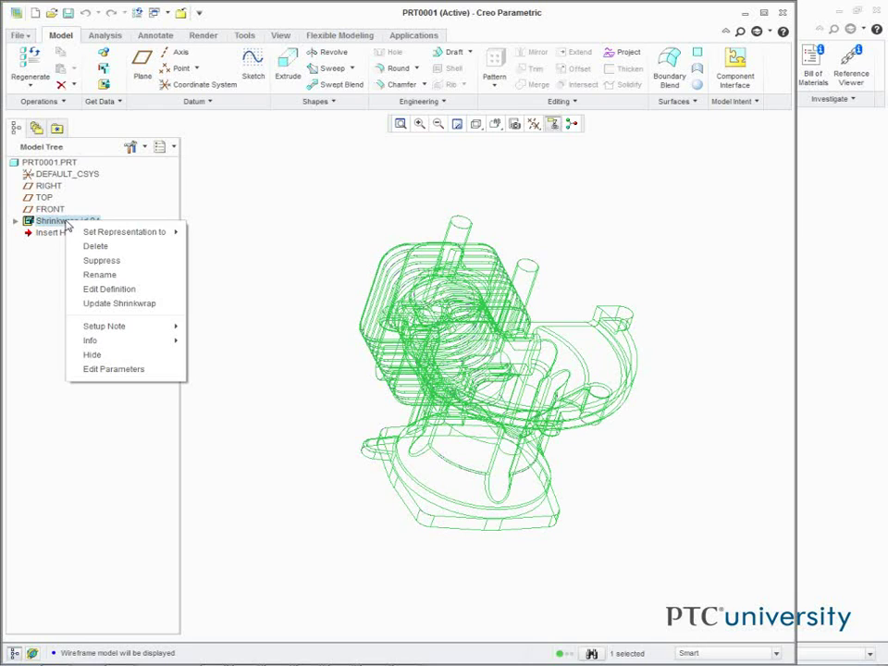
pyautogui.click(90, 246)
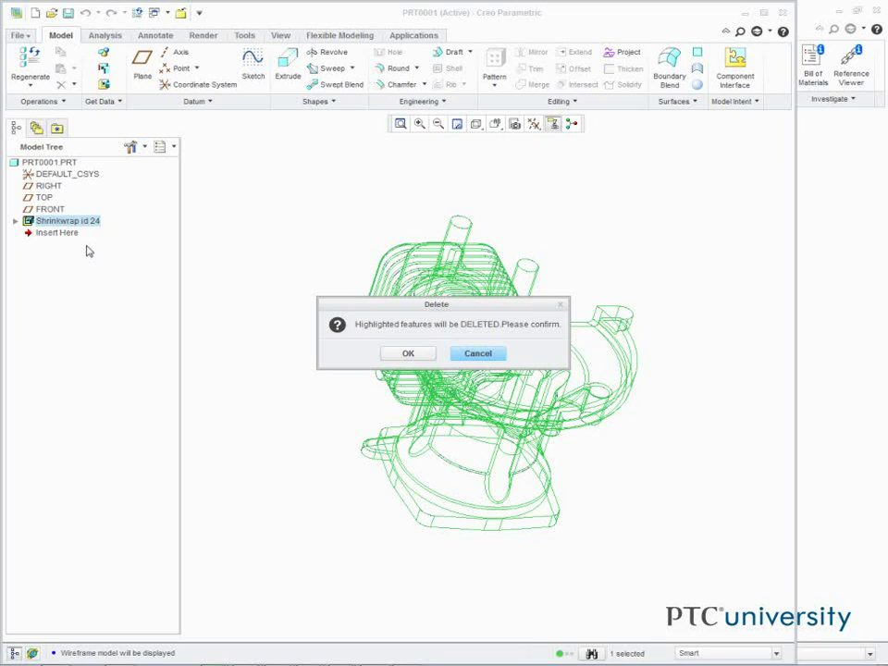
pyautogui.click(407, 354)
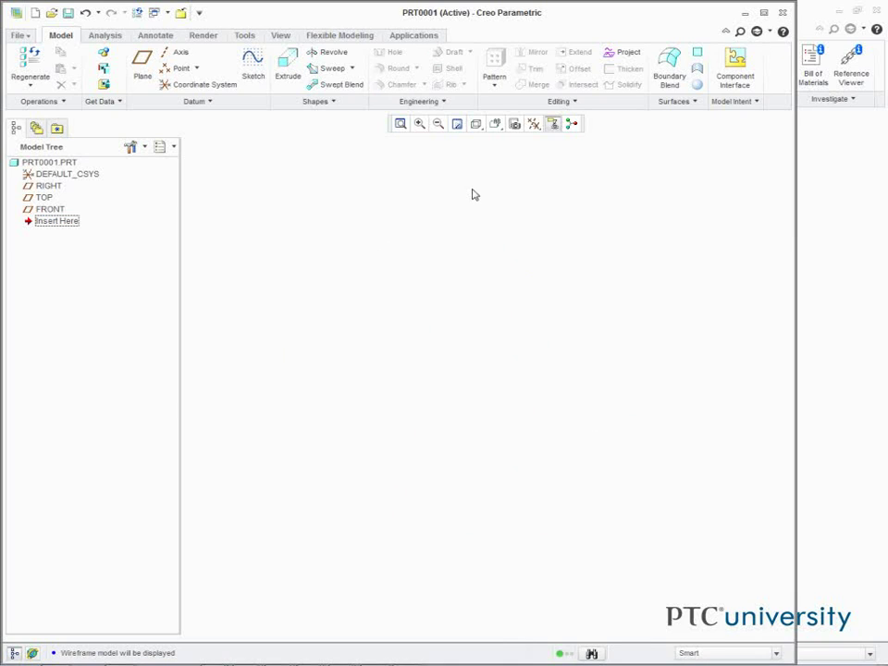
pyautogui.click(480, 130)
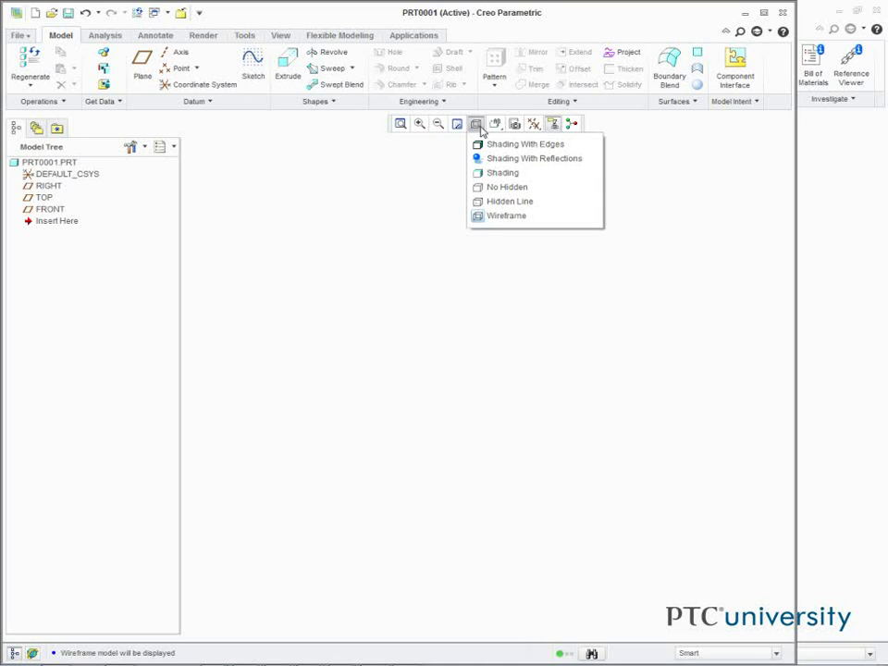
pyautogui.click(488, 176)
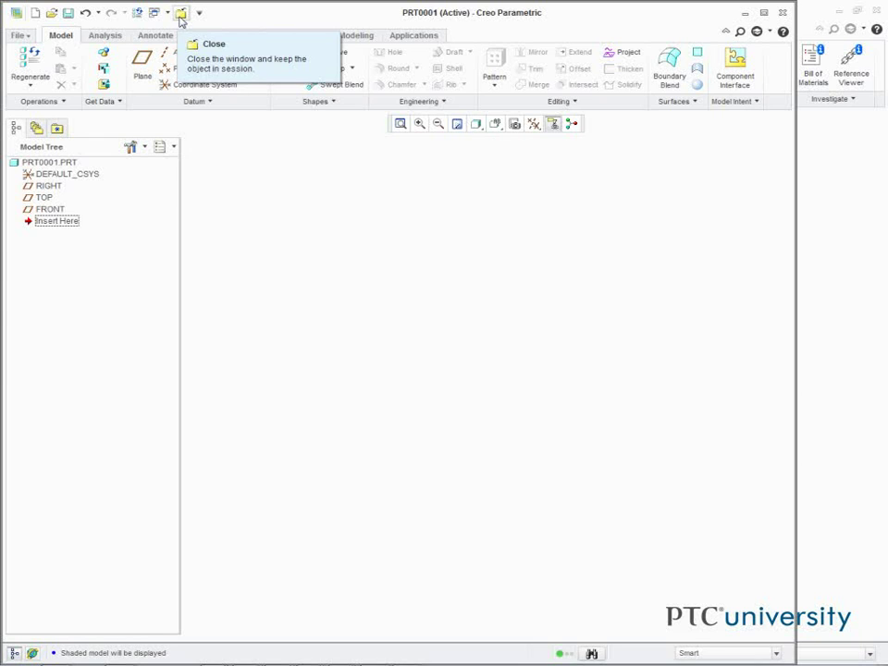
pyautogui.click(182, 15)
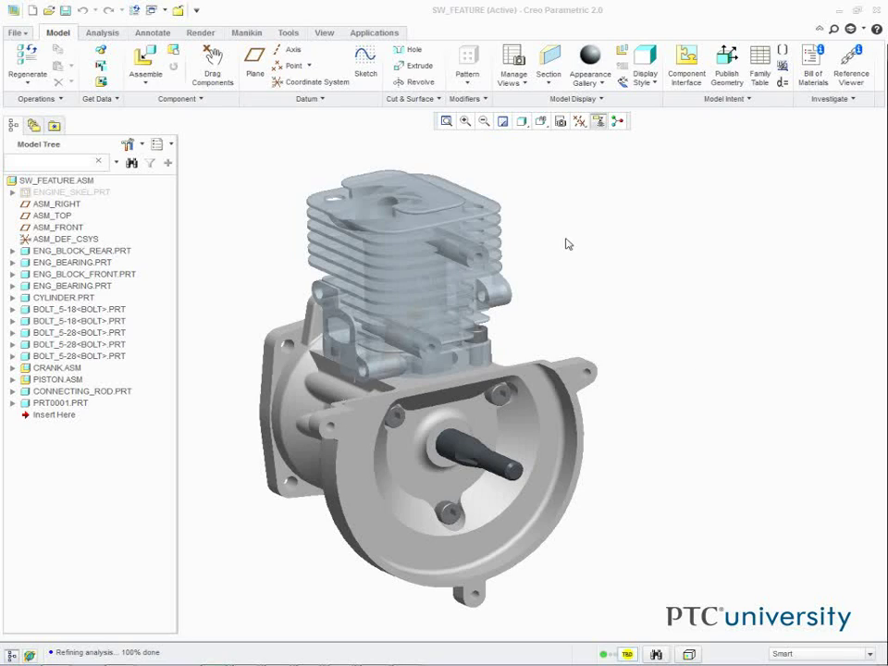
# Activate PRT0001 in the SW_FEATURE assembly and start a new shrinkwrap.
pyautogui.rightClick(72, 404)
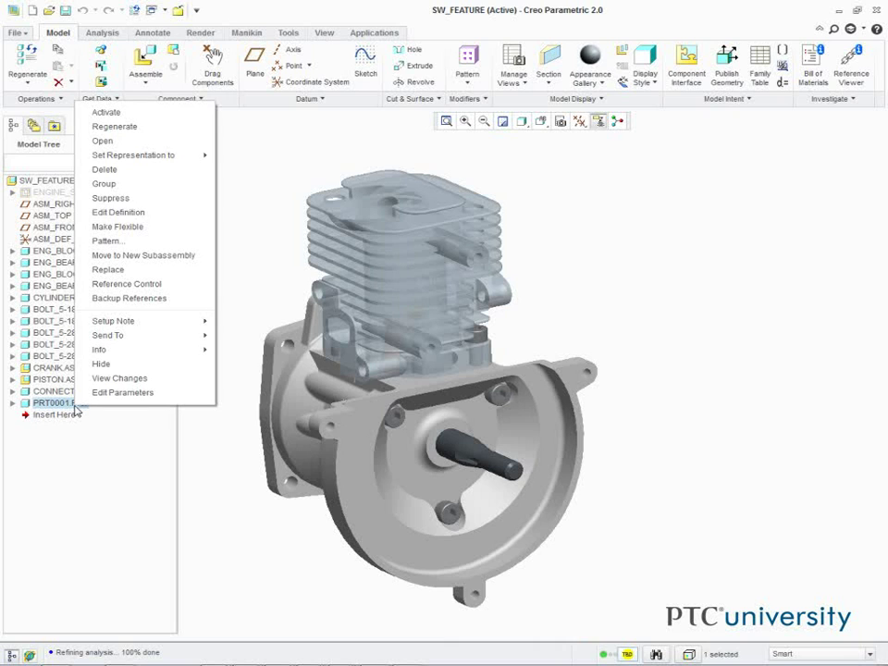
pyautogui.click(123, 113)
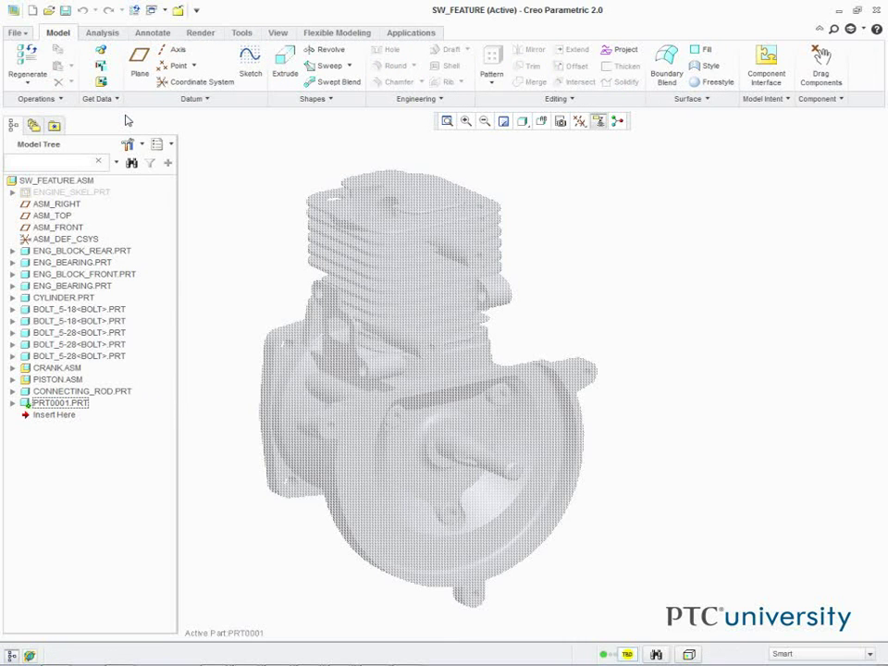
pyautogui.click(101, 81)
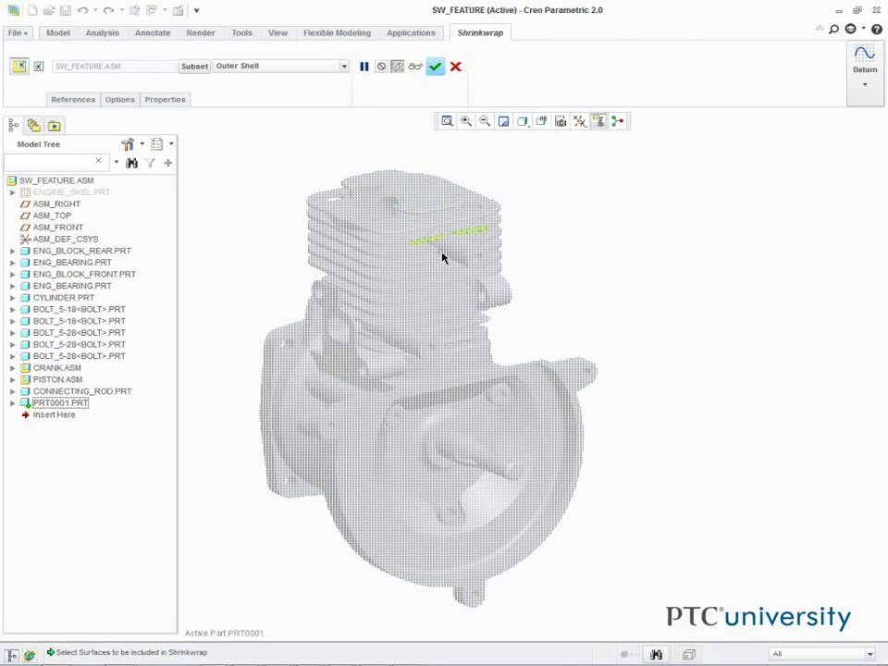
# Ignore BOLT_5-18 through CONNECTING_ROD.PRT in the new shrinkwrap's component subset.
pyautogui.click(196, 66)
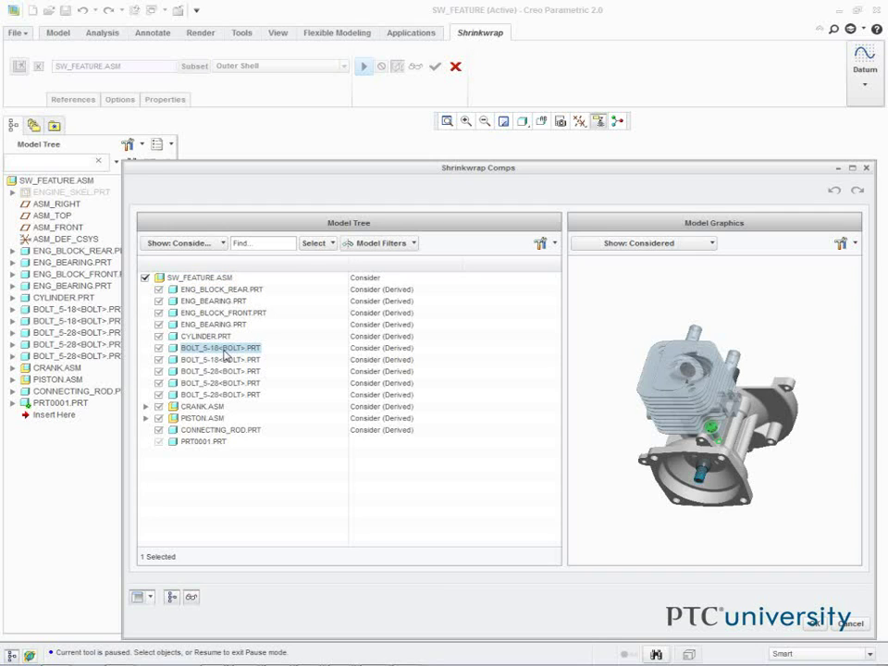
pyautogui.keyDown('shift'); pyautogui.click(230, 430); pyautogui.keyUp('shift')
pyautogui.rightClick(230, 432)
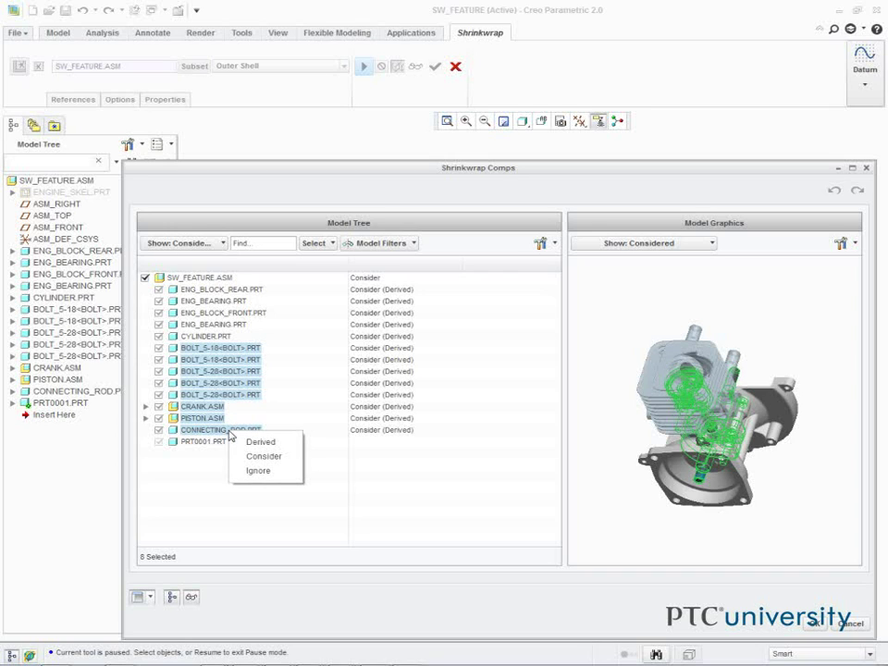
pyautogui.click(259, 472)
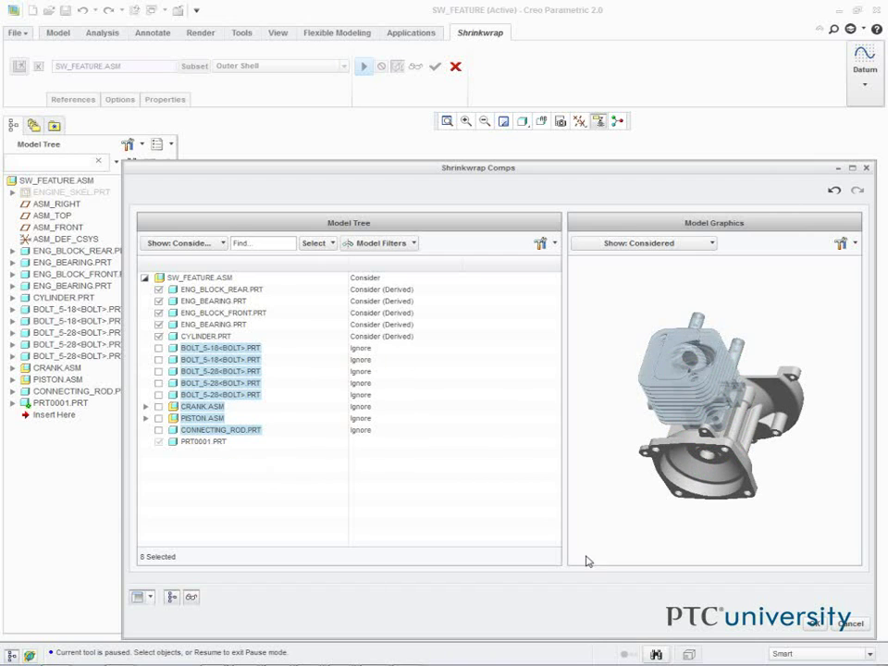
pyautogui.click(817, 628)
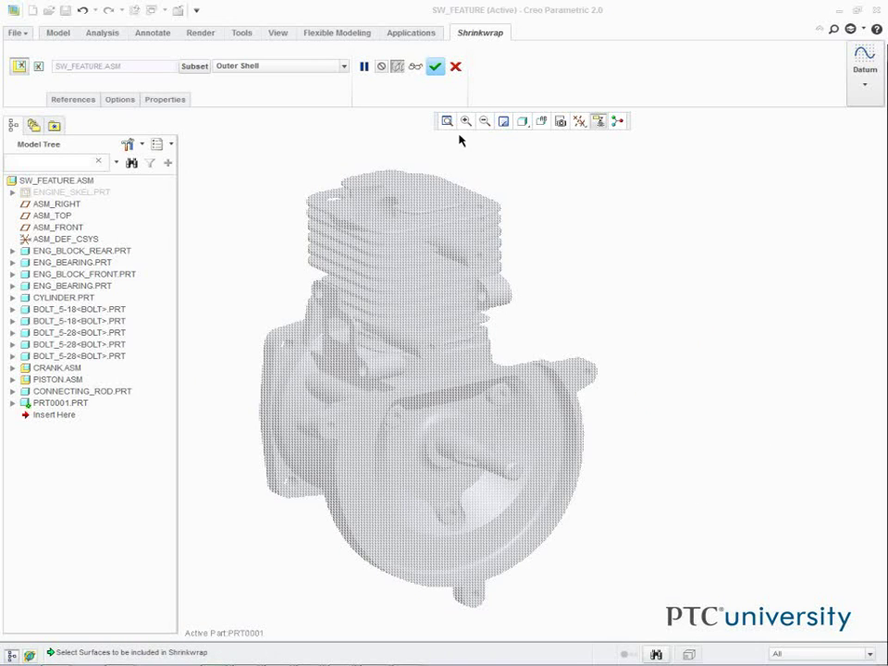
pyautogui.click(343, 66)
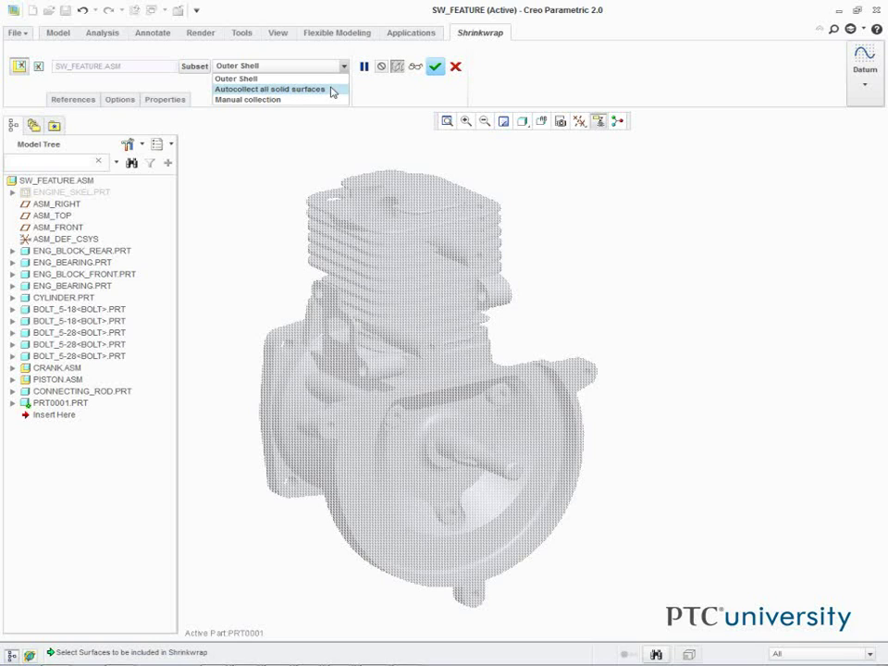
# Autocollect all solid surfaces, exclude internal components, solidify the result, and apply the shrinkwrap.
pyautogui.click(330, 89)
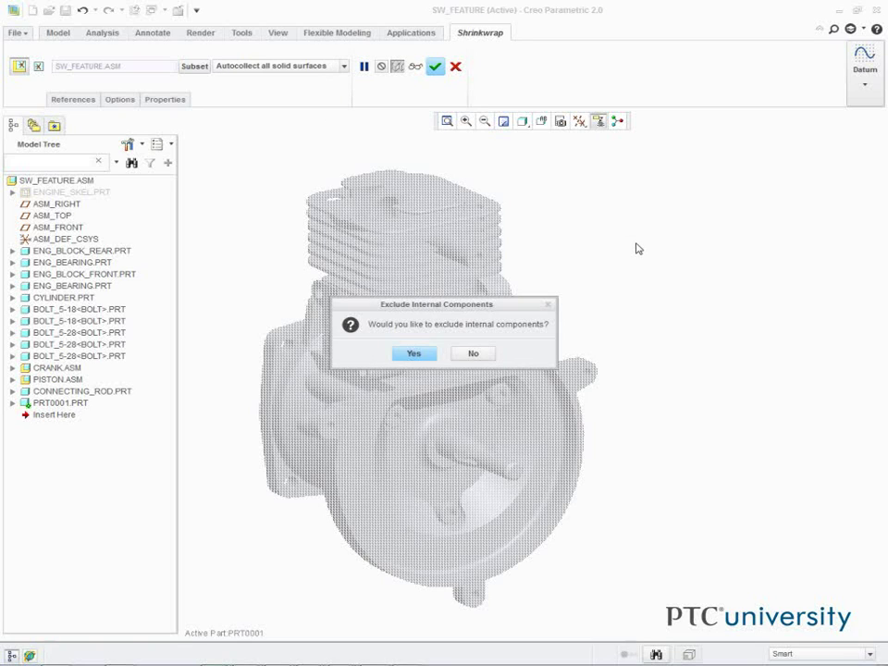
pyautogui.click(419, 356)
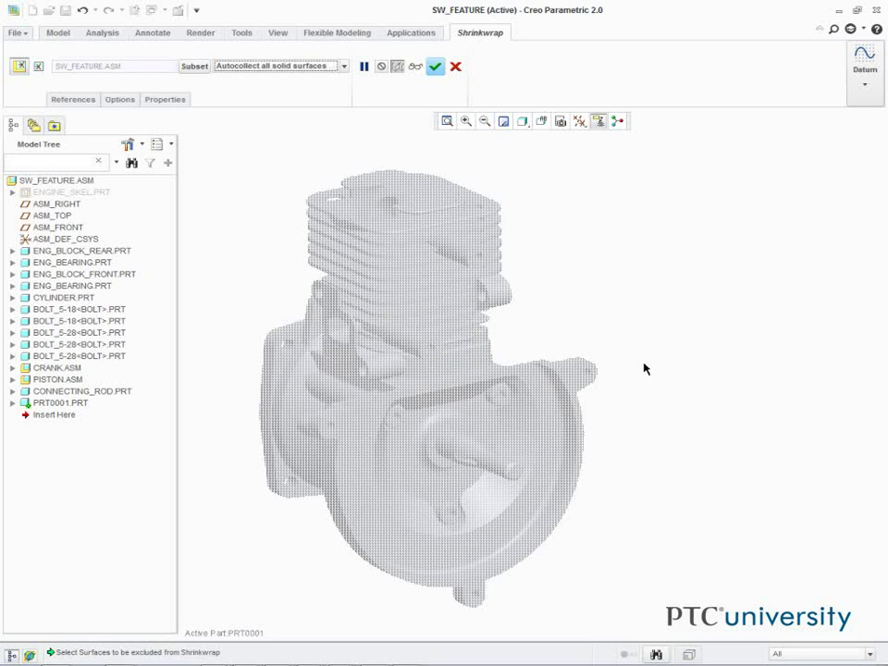
pyautogui.click(120, 99)
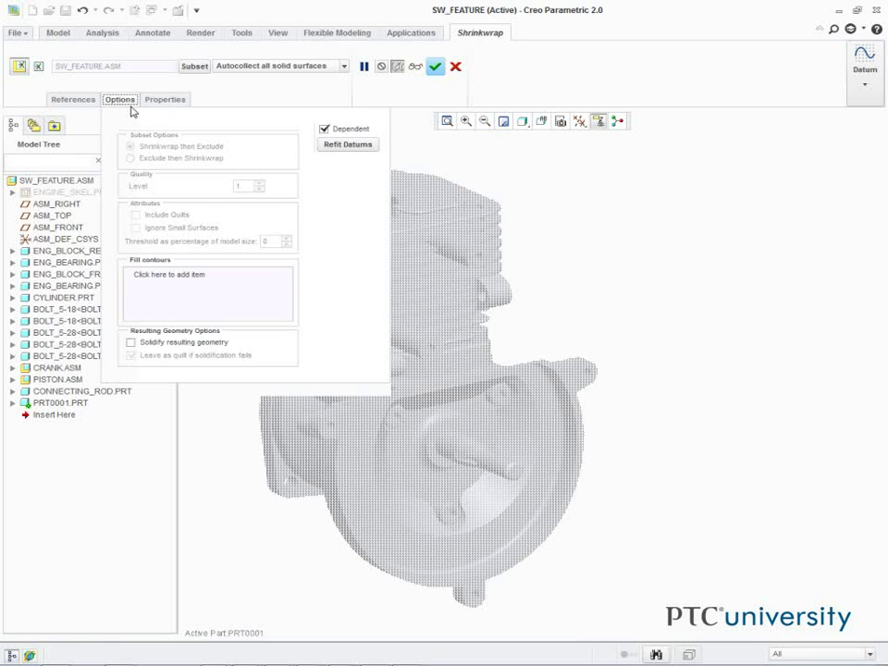
pyautogui.click(132, 344)
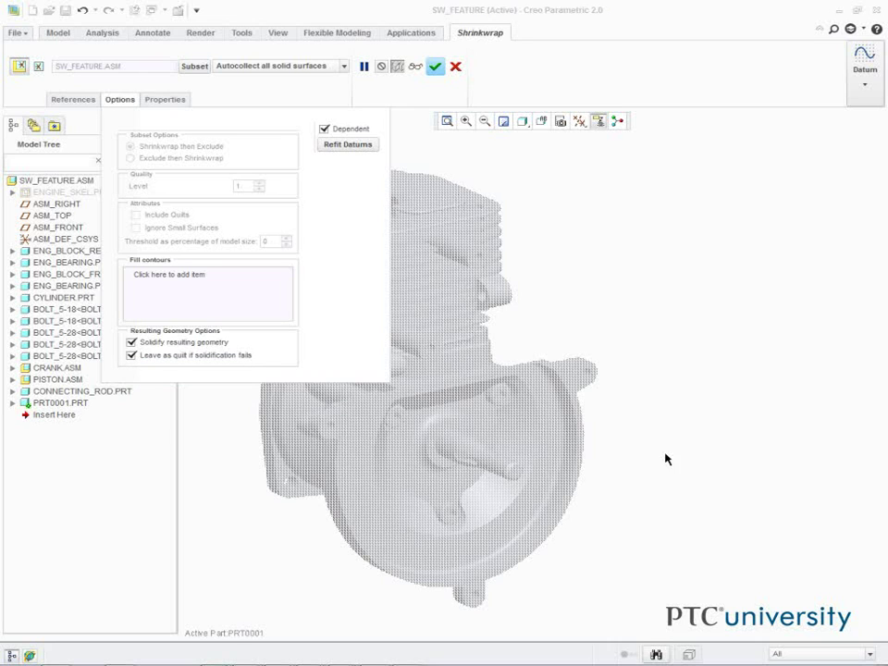
pyautogui.click(434, 66)
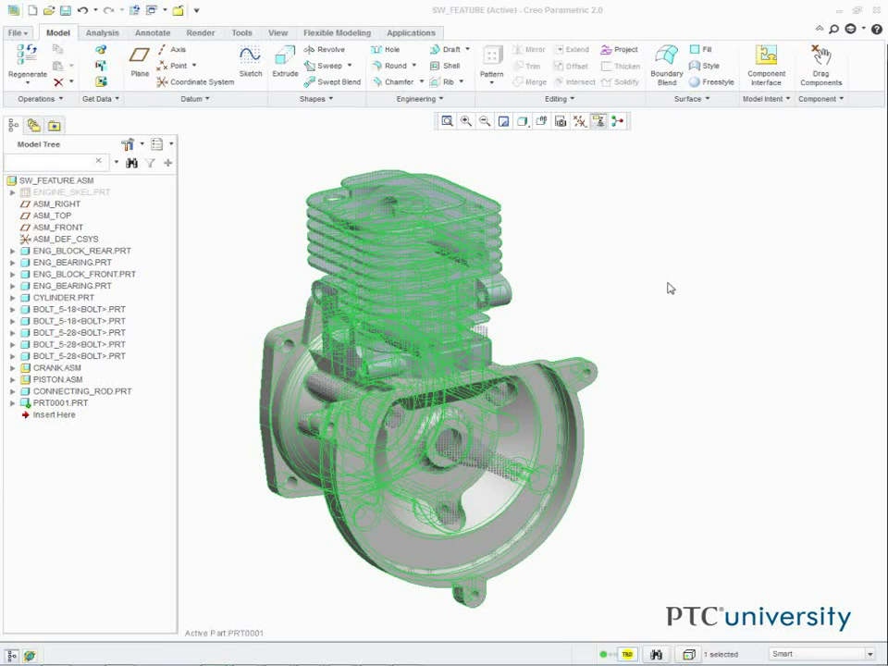
# Open PRT0001.PRT from the assembly model tree in its own part window.
pyautogui.rightClick(66, 408)
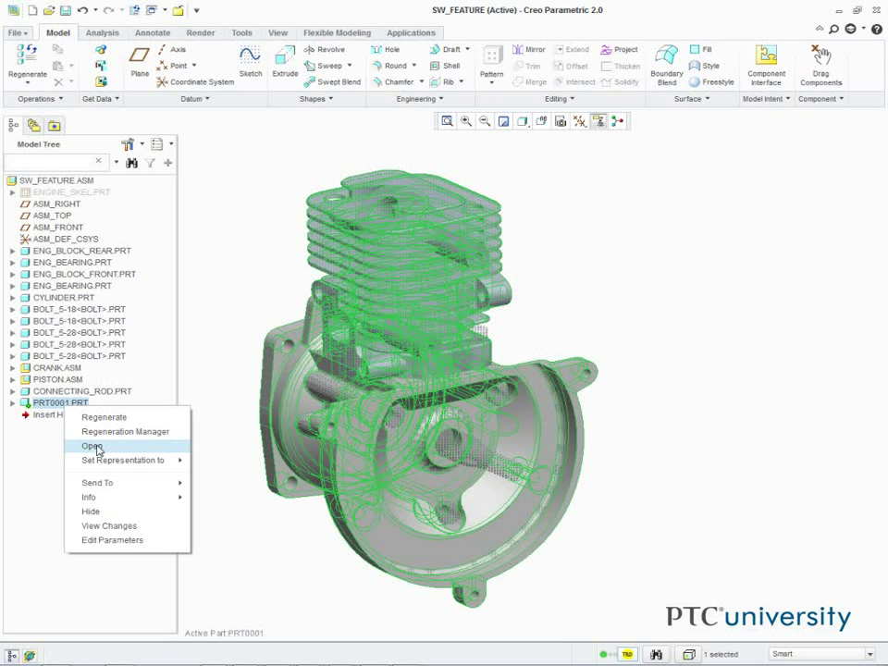
pyautogui.click(95, 446)
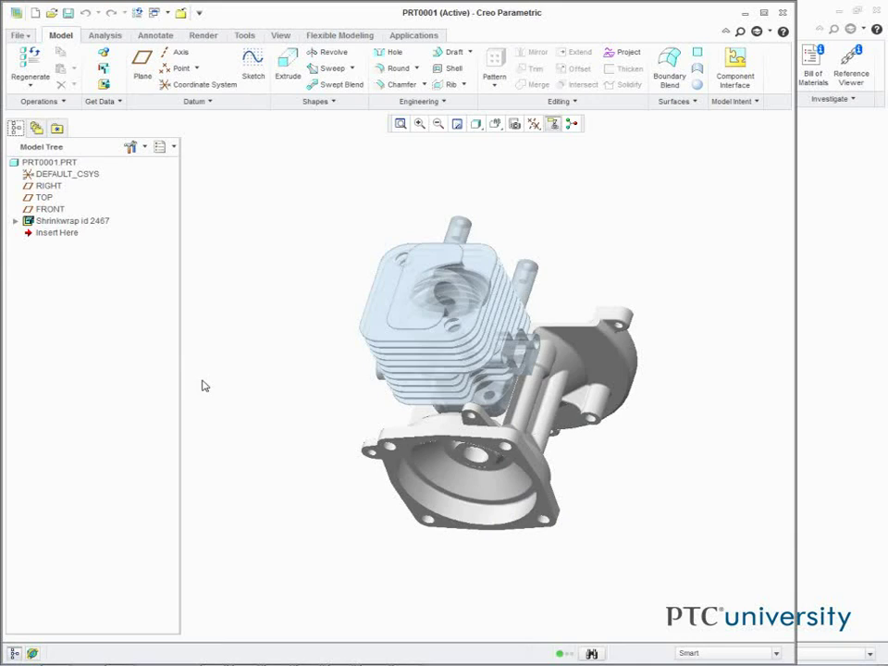
# Create planar cross-section A through PRT0001's RIGHT datum plane, then close the part window.
pyautogui.click(518, 130)
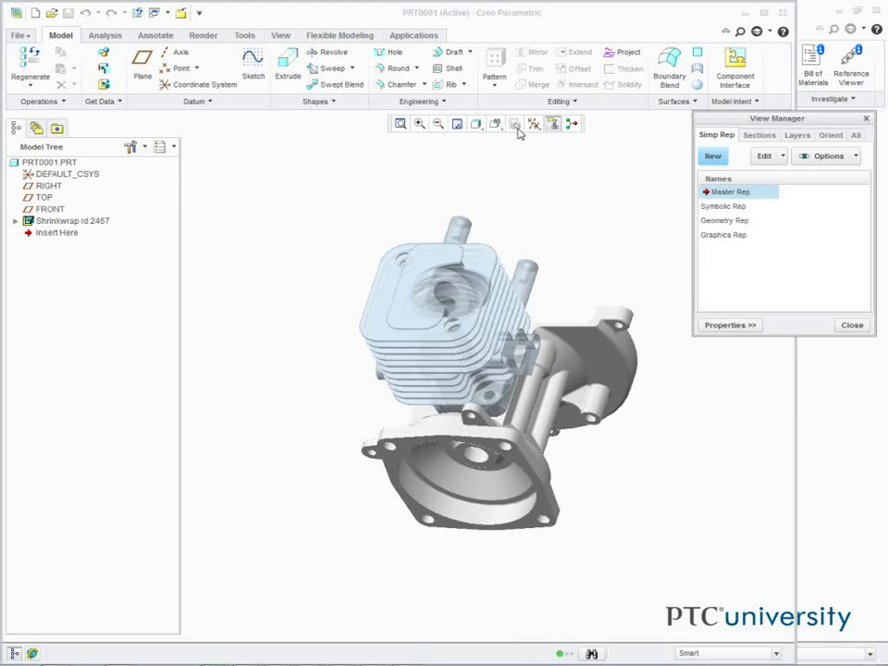
pyautogui.click(762, 137)
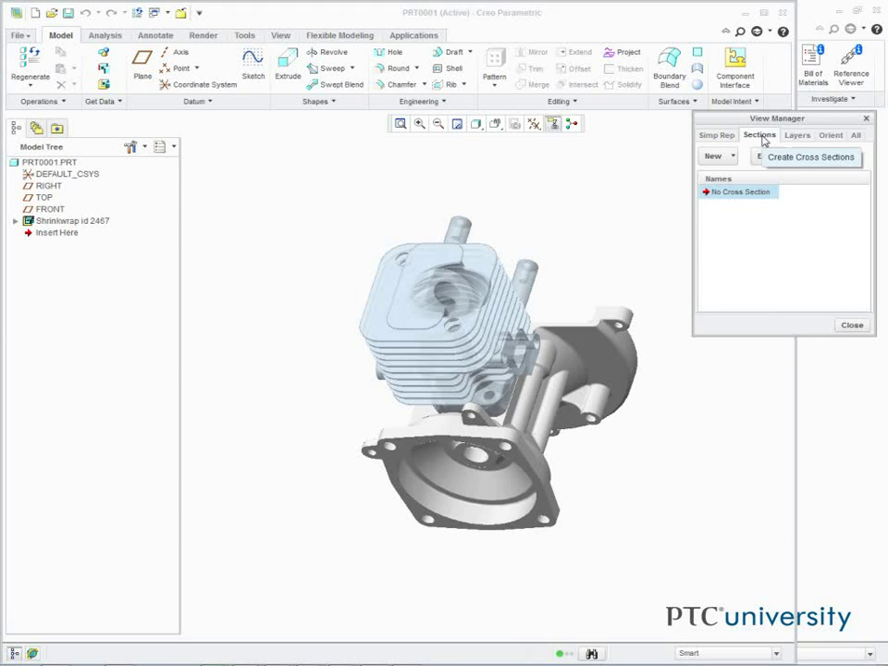
pyautogui.click(727, 158)
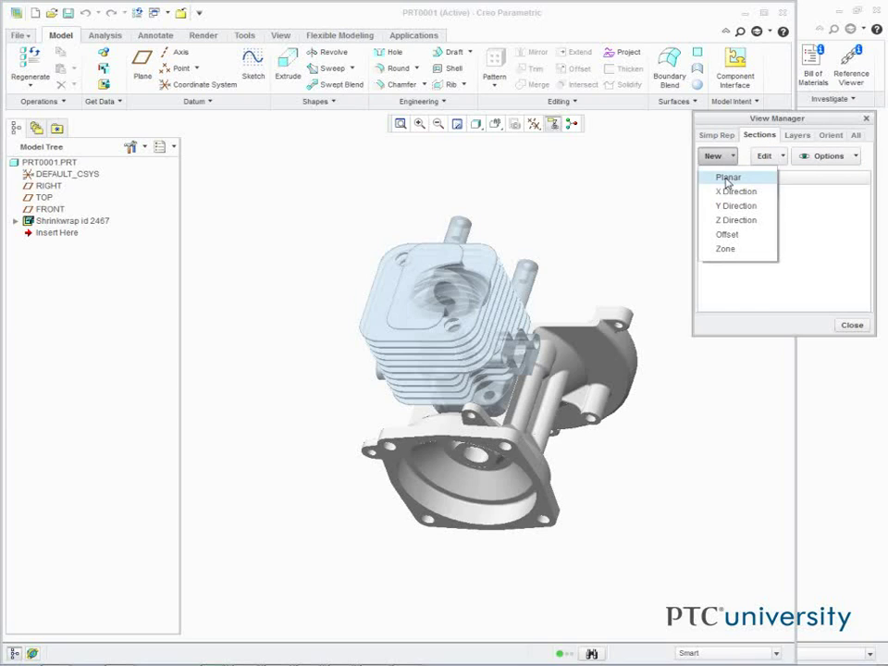
pyautogui.click(729, 177)
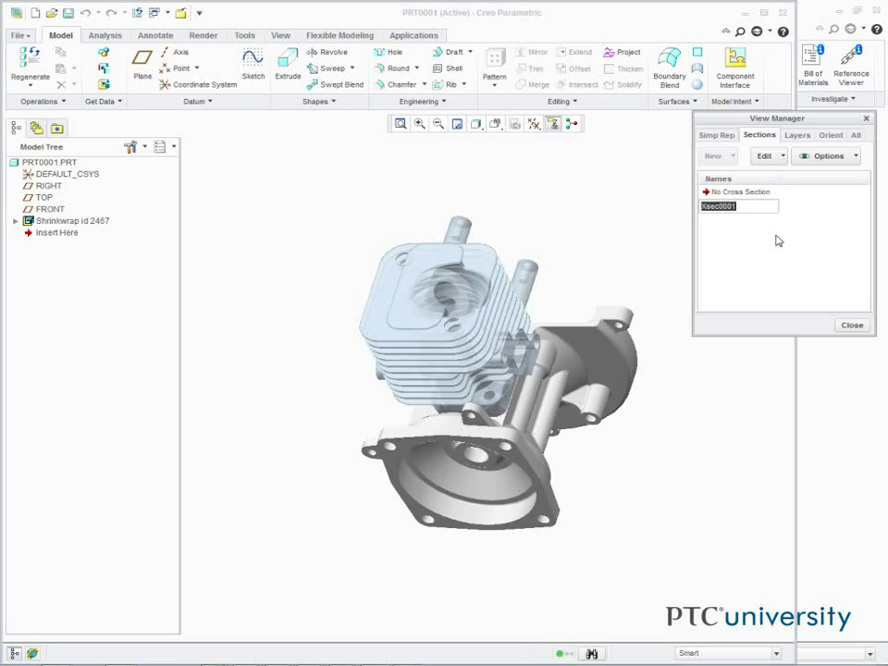
pyautogui.write('A')
pyautogui.press('Return')
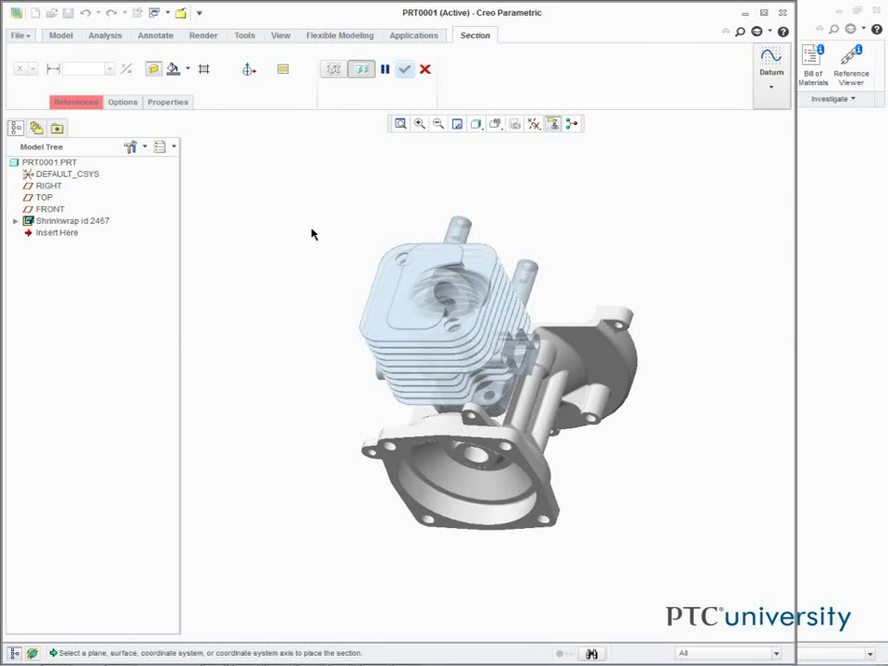
pyautogui.click(54, 186)
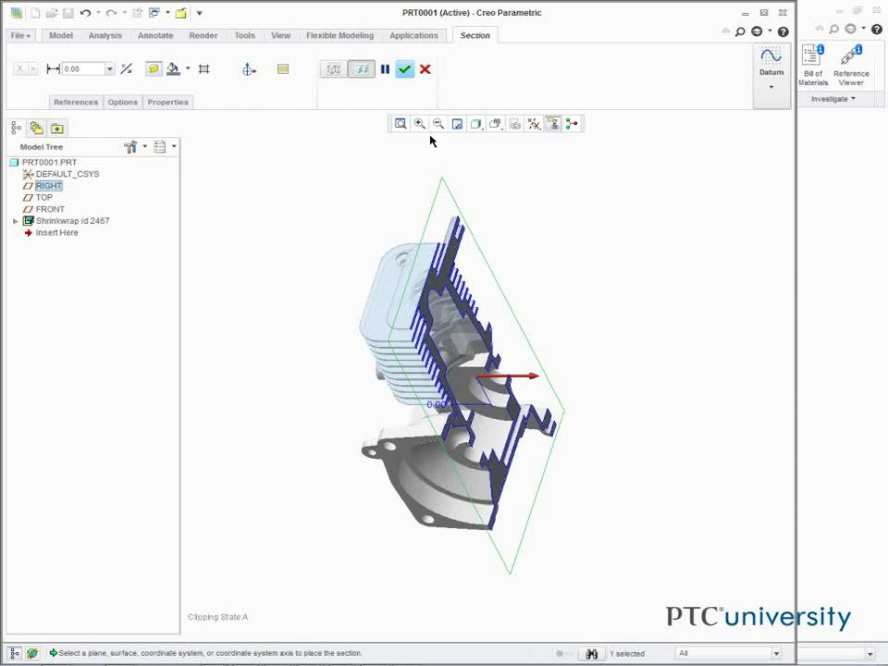
pyautogui.click(406, 70)
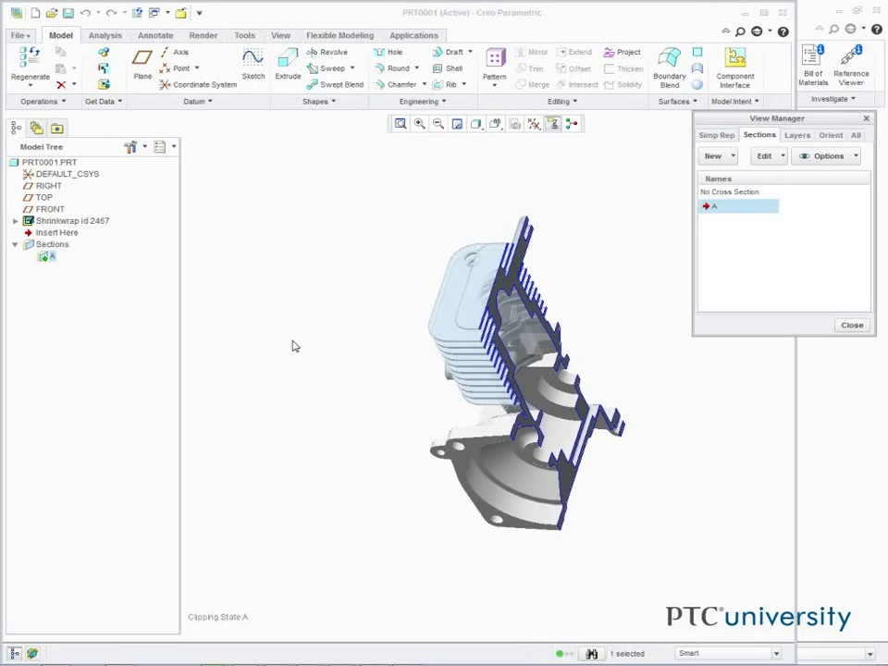
pyautogui.click(182, 15)
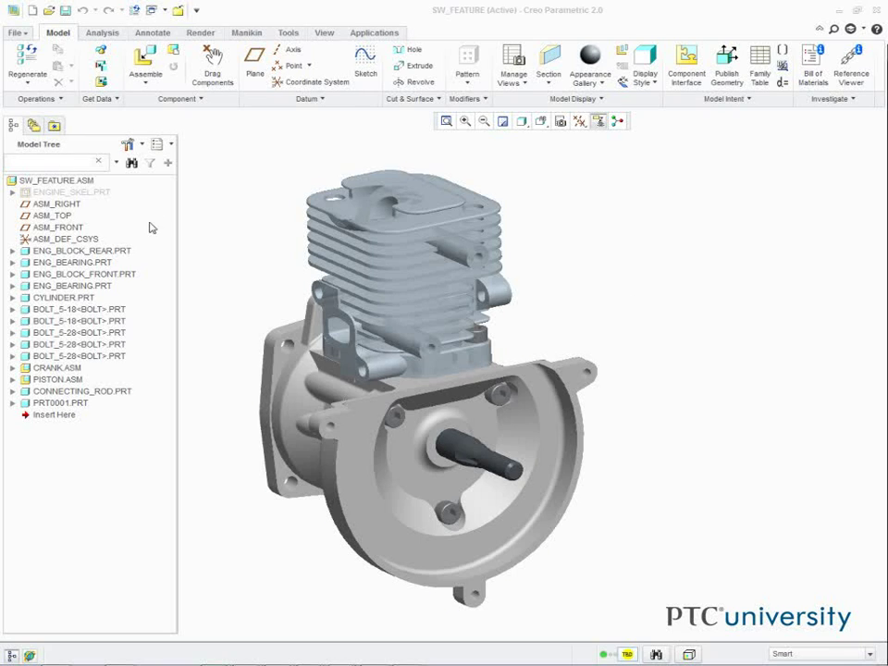
# Activate CYLINDER.PRT, expand its feature list, and bring up the BOSSES feature's actions.
pyautogui.rightClick(84, 298)
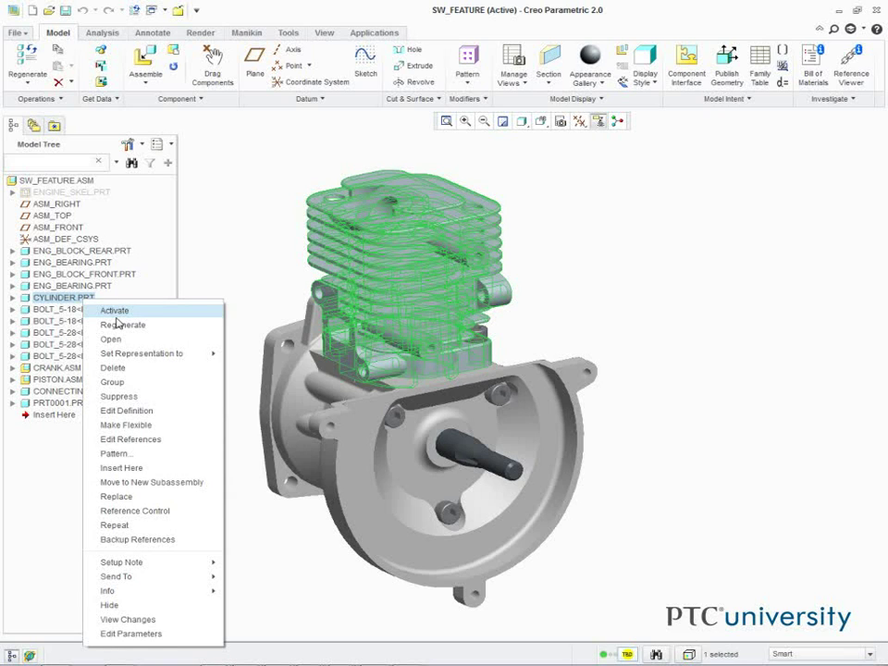
pyautogui.click(116, 314)
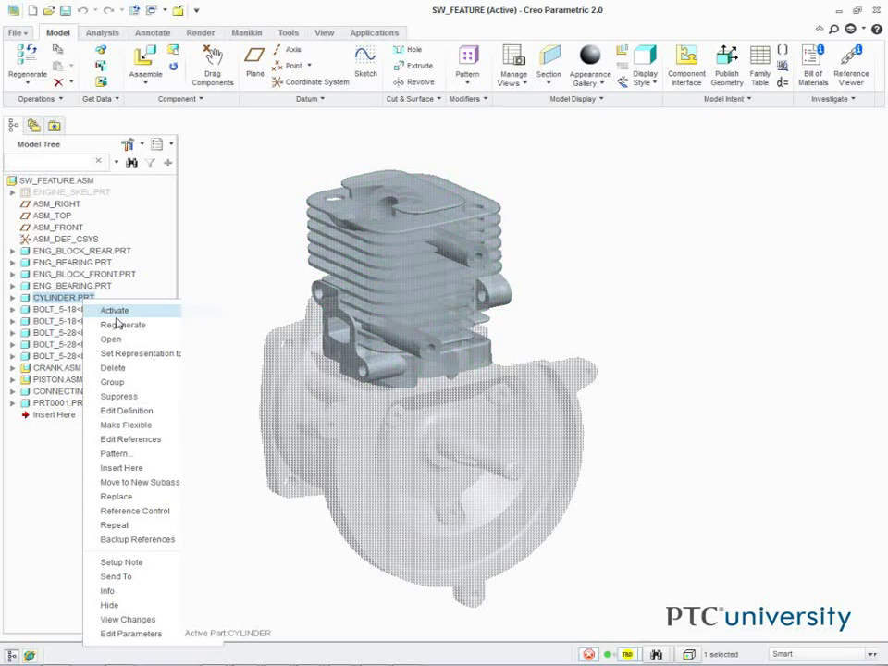
pyautogui.click(12, 298)
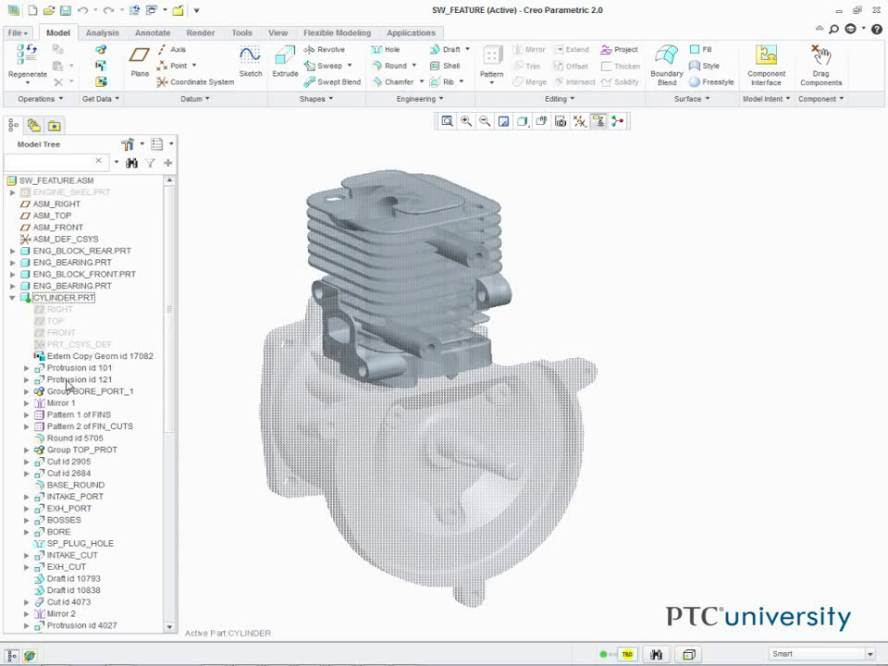
pyautogui.scroll(-2, 83, 437)
pyautogui.scroll(-1, 83, 437)
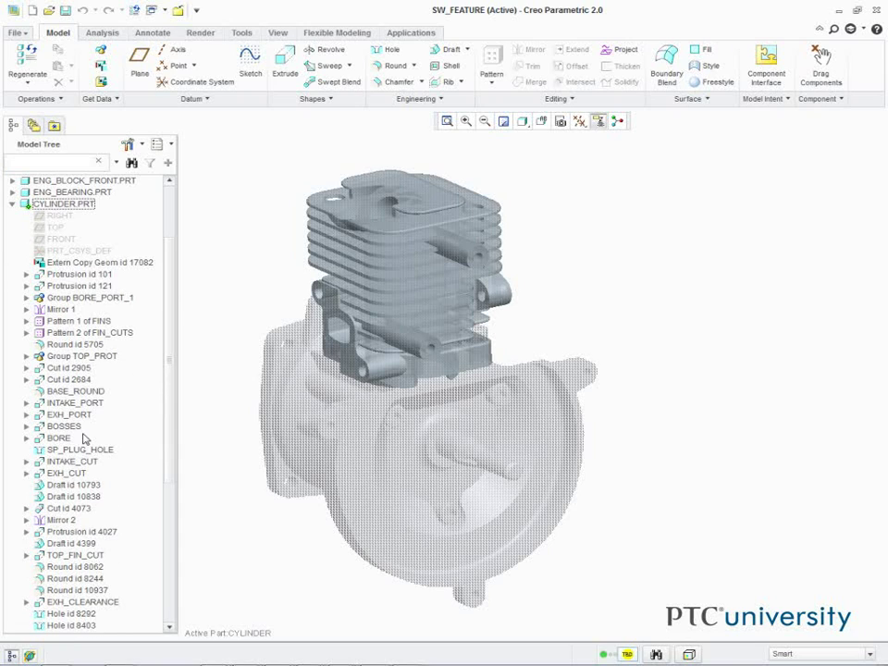
pyautogui.rightClick(71, 426)
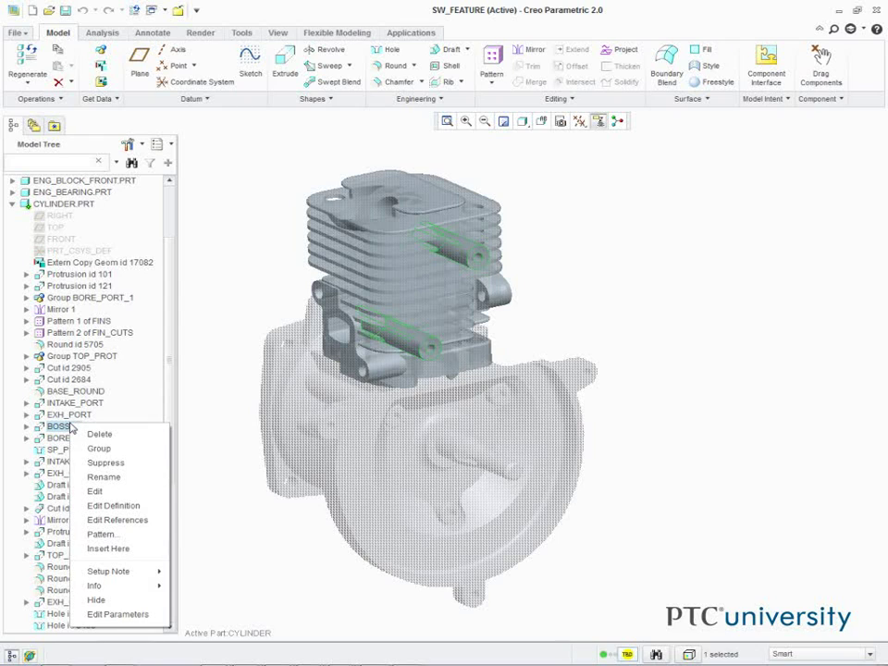
# Edit the BOSSES dimension from 51 to 71, regenerate CYLINDER, and collapse its features.
pyautogui.click(97, 491)
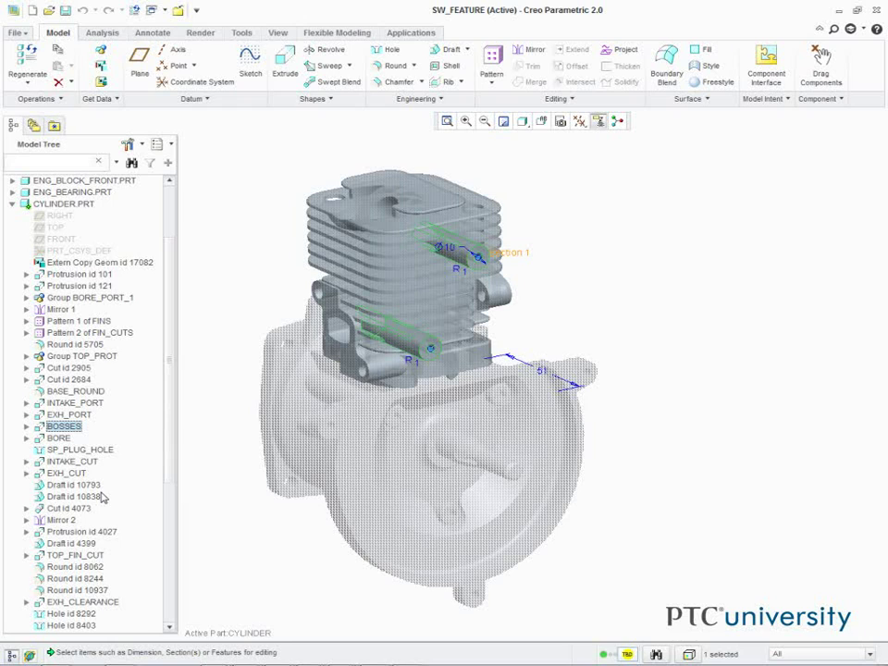
pyautogui.doubleClick(543, 370)
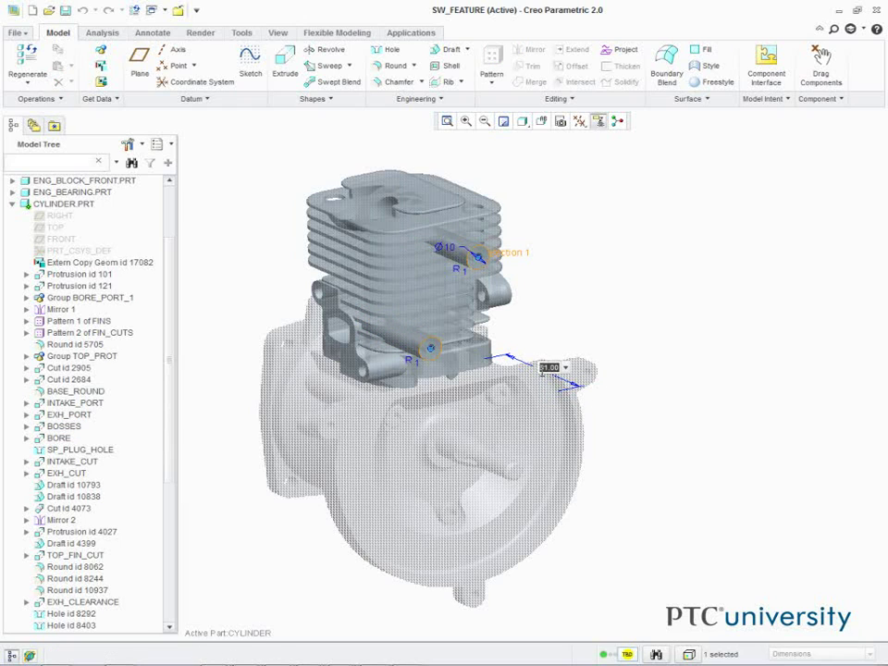
pyautogui.write('71')
pyautogui.press('Return')
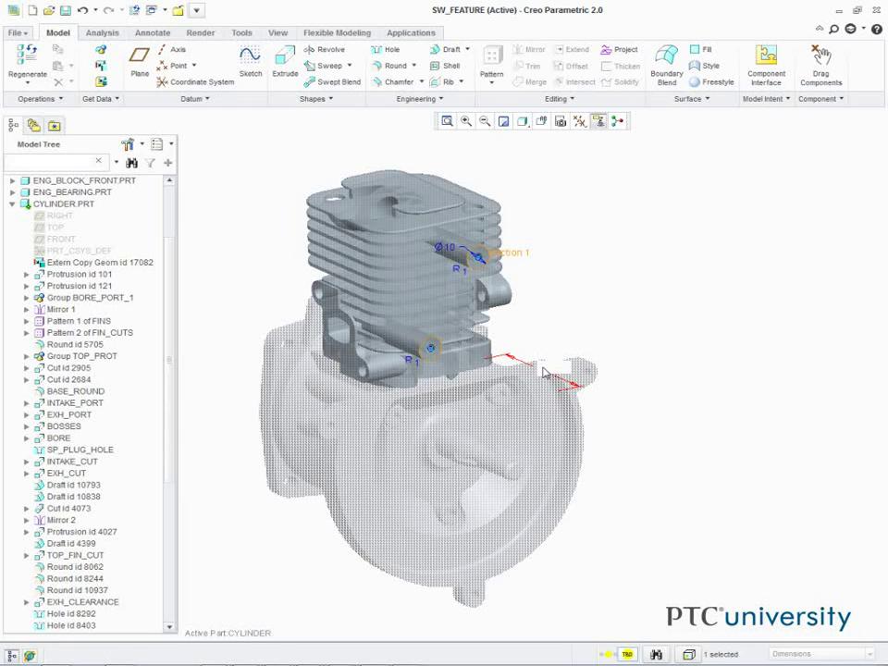
pyautogui.click(26, 57)
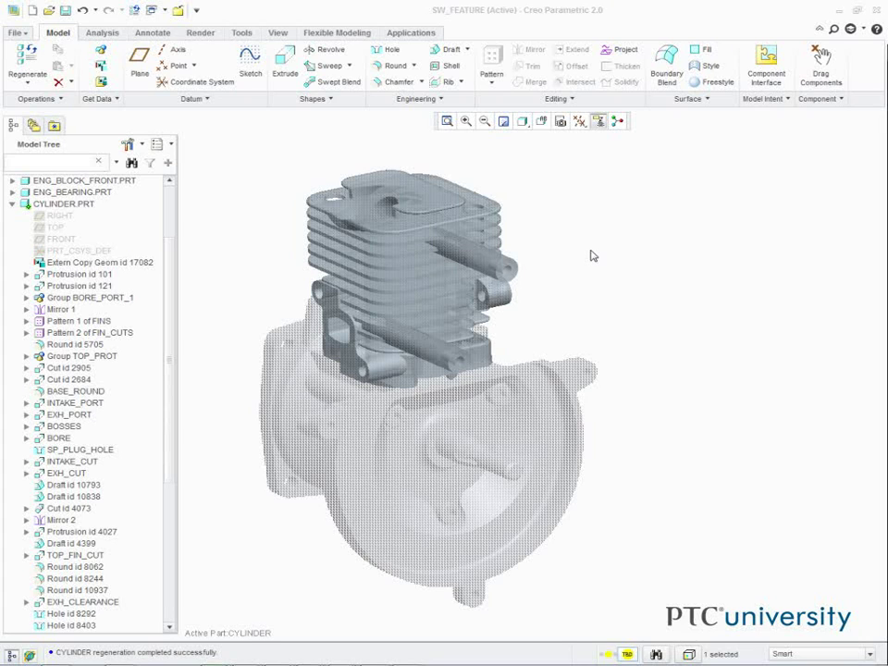
pyautogui.click(13, 204)
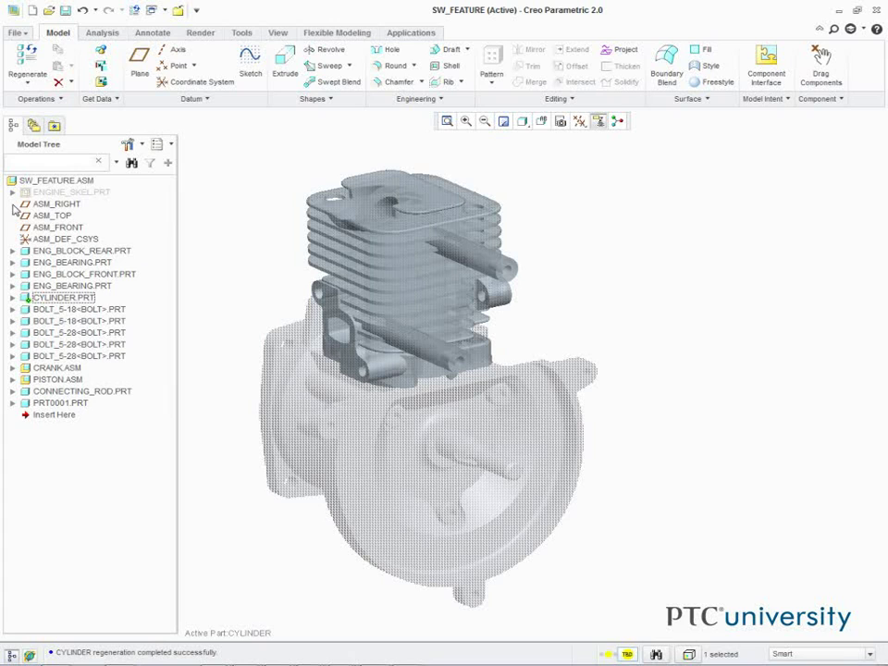
# Reopen PRT0001.PRT and update Shrinkwrap id 2467, confirming the surface recalculation.
pyautogui.rightClick(61, 409)
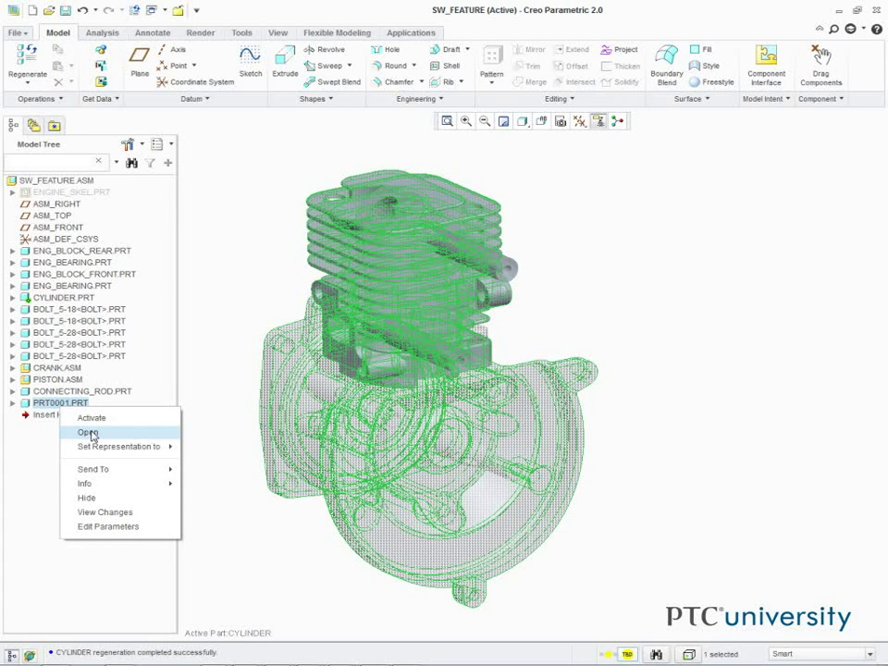
pyautogui.click(89, 433)
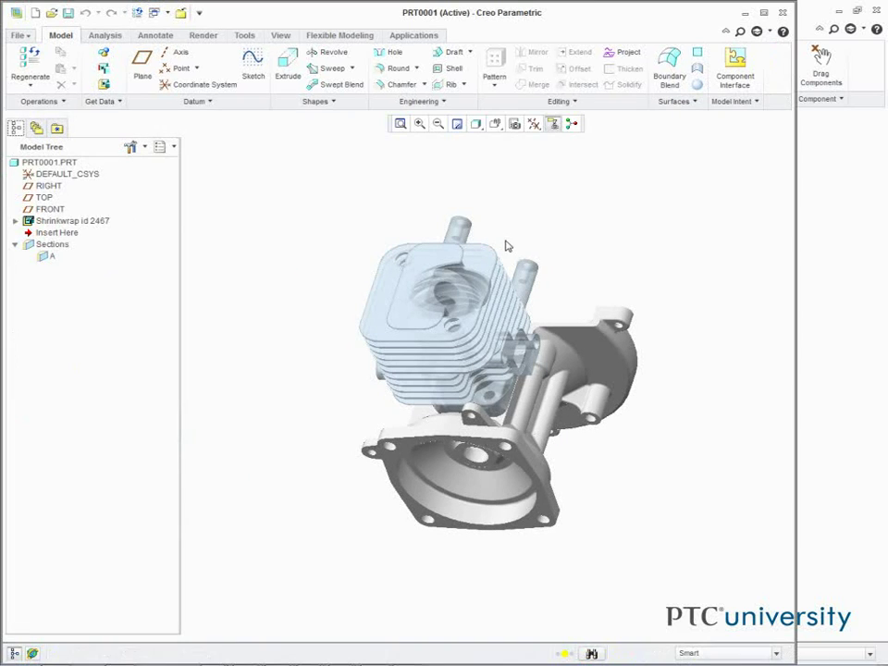
pyautogui.rightClick(69, 223)
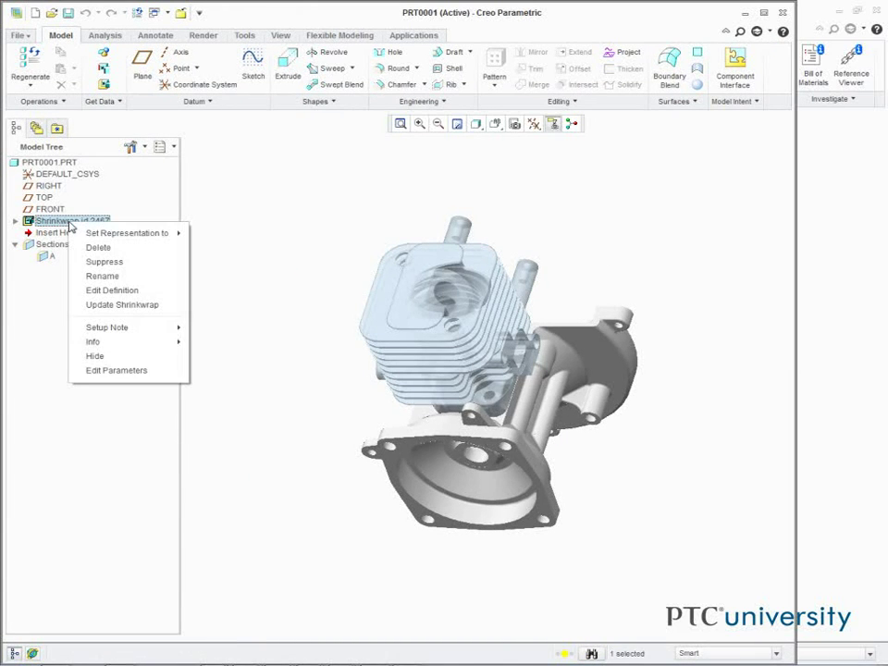
pyautogui.click(121, 305)
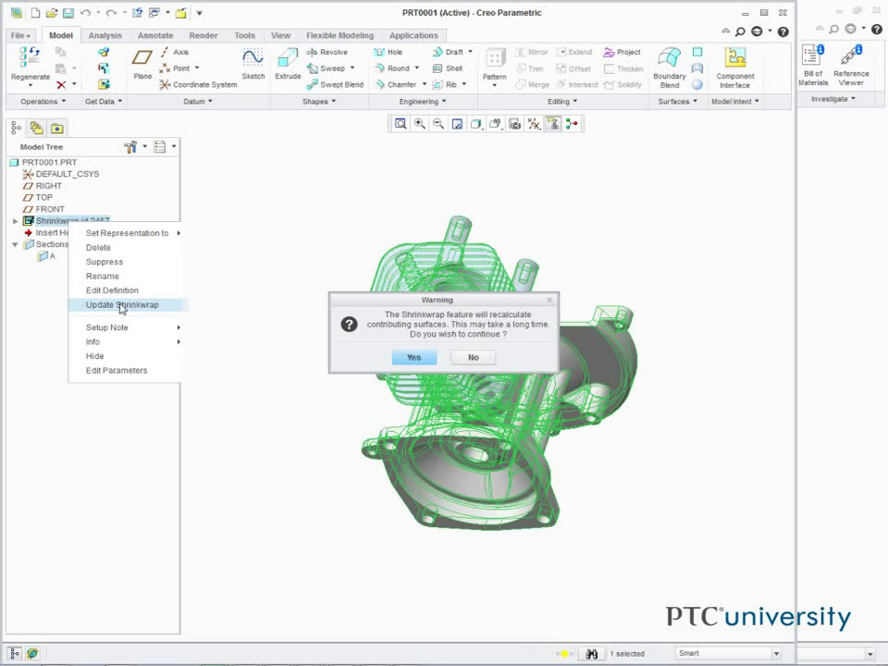
pyautogui.click(412, 361)
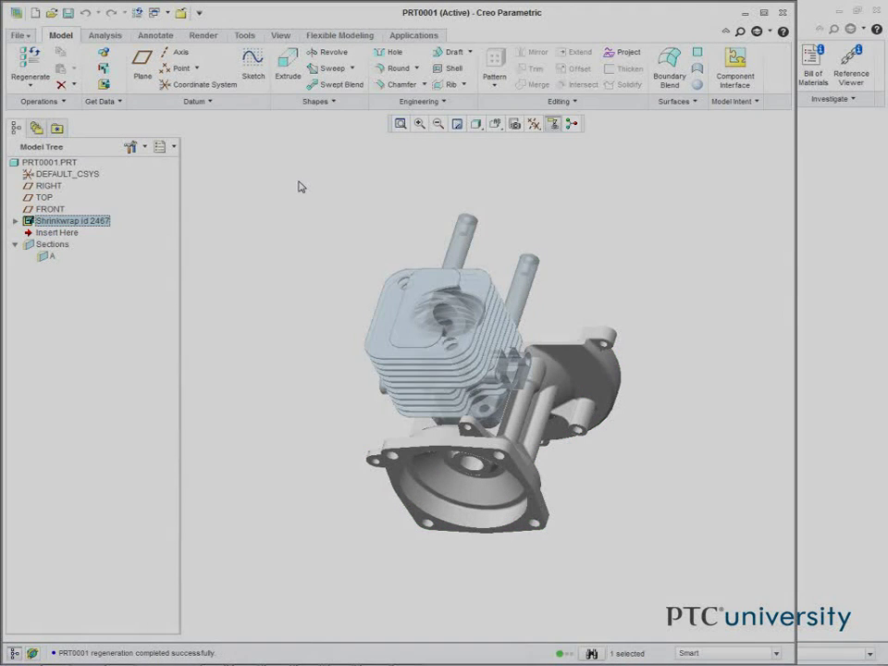